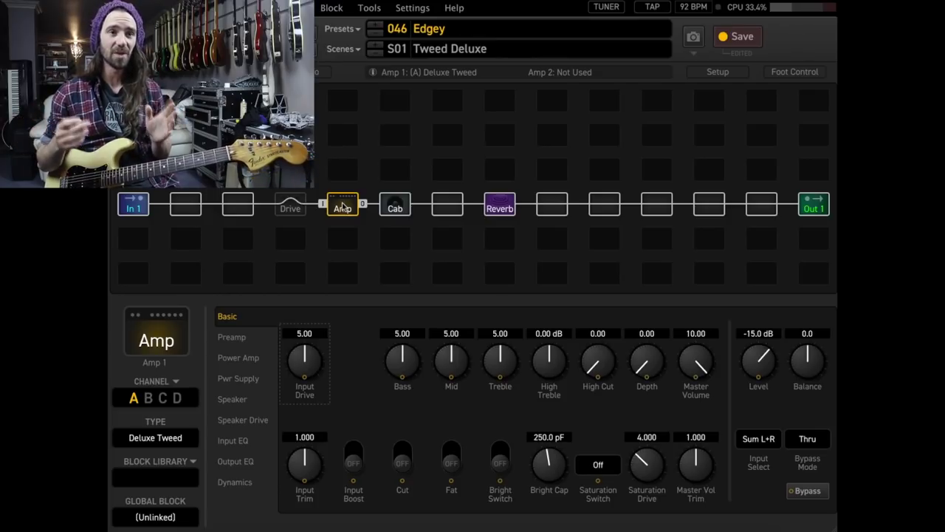
Inspect the cab block's preamp and room/air settings, then go back to the amp block.
click(394, 209)
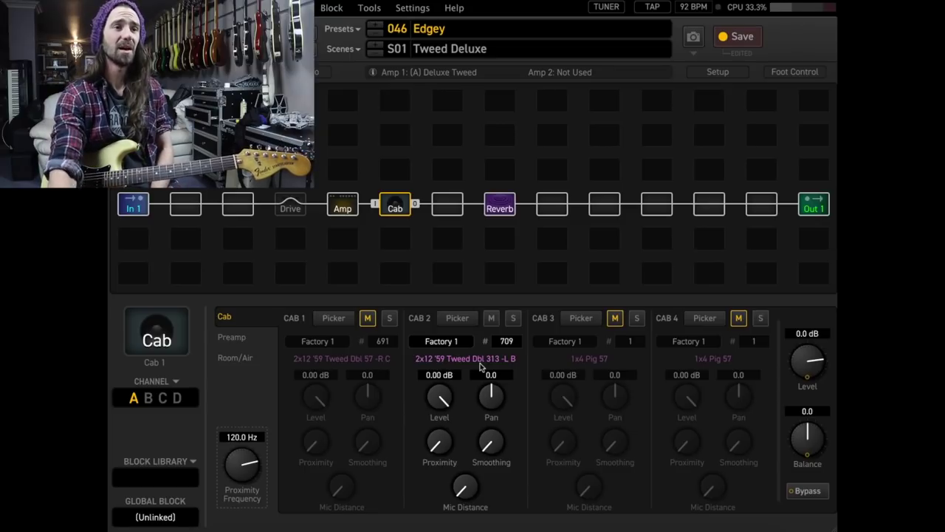
click(252, 338)
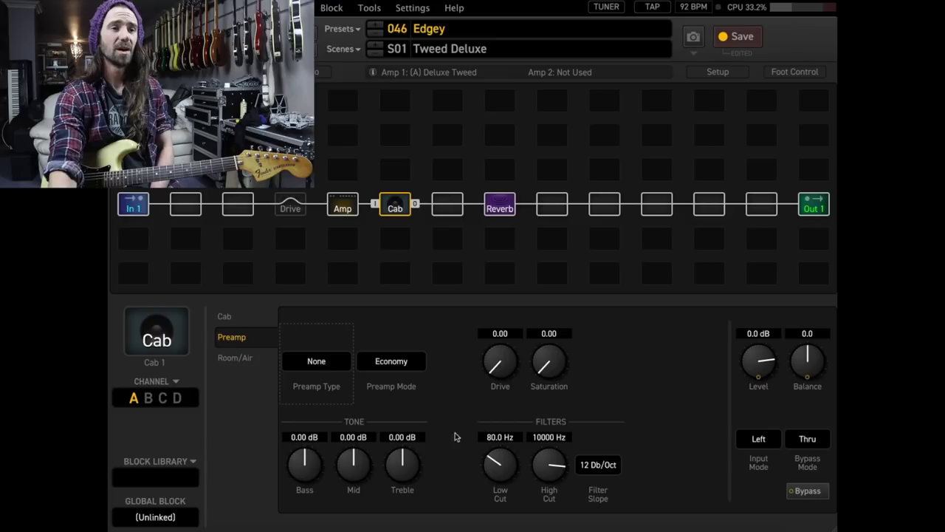
click(245, 359)
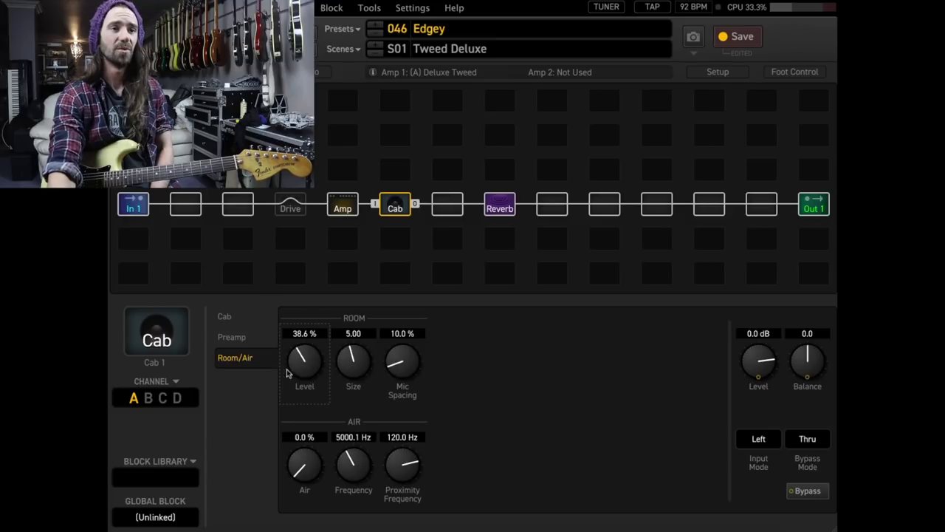
click(223, 317)
click(342, 209)
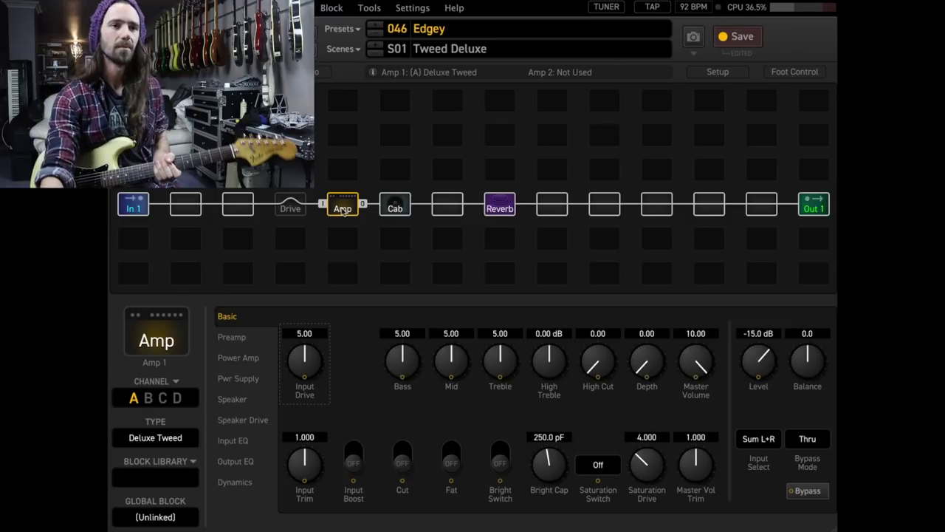
Set the Deluxe Tweed's Bass to 3.02 and its Treble to 6.68.
drag(402, 355, 392, 401)
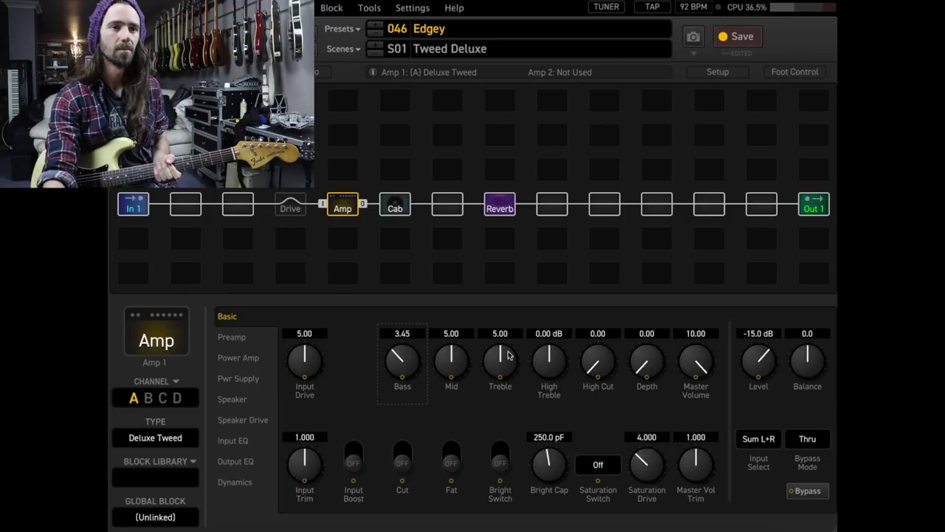
drag(503, 359, 507, 310)
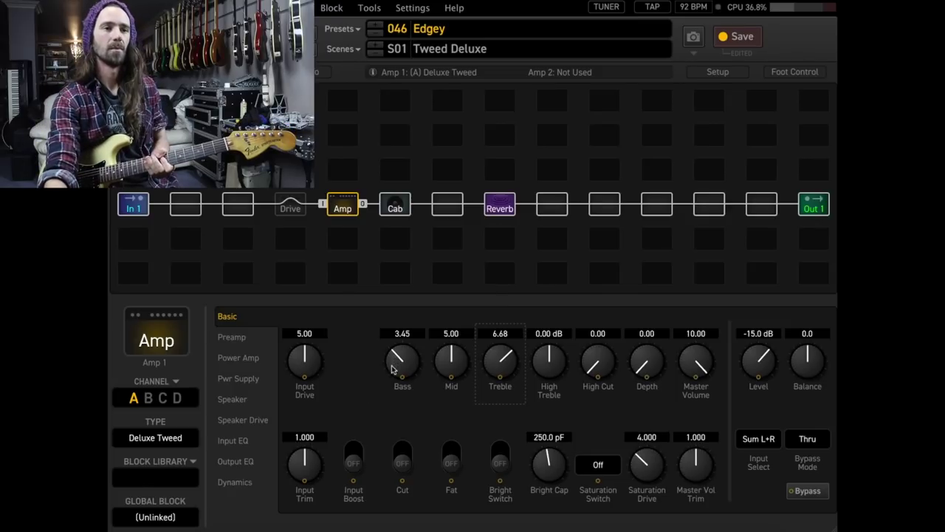
drag(395, 360, 391, 374)
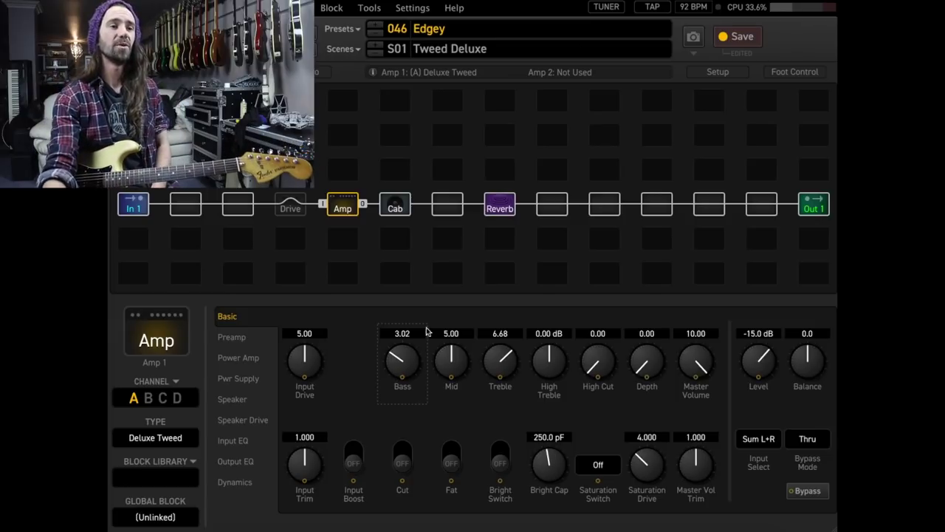
click(249, 341)
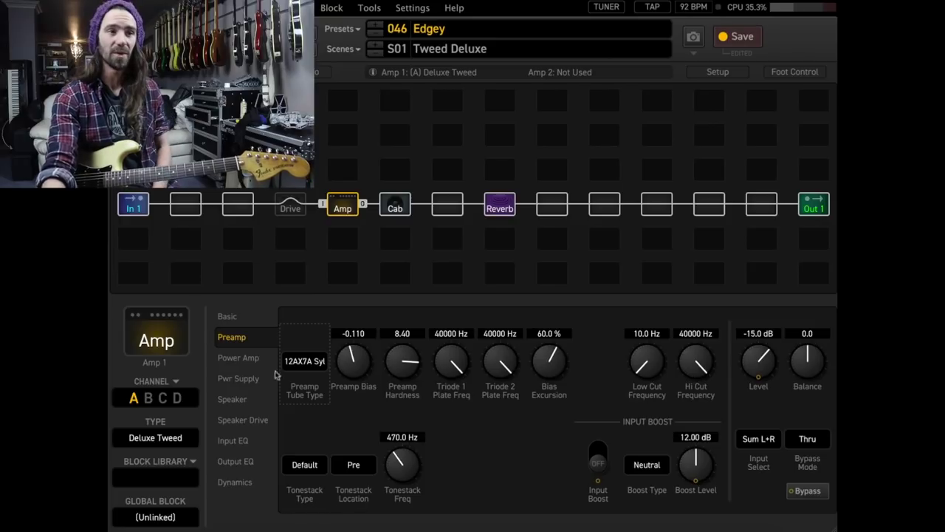
click(245, 325)
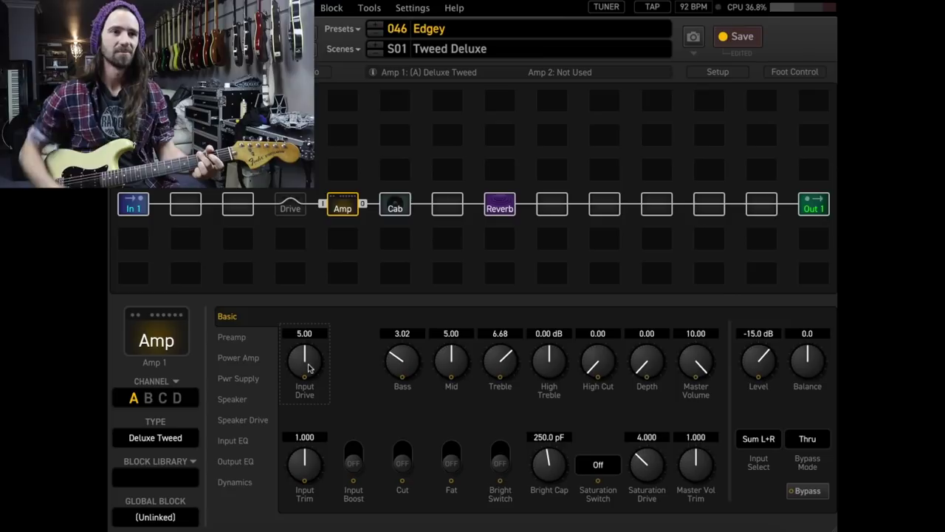
Dial the Tweed amp's Input Drive down from 5.00, trying 4.20 and 2.59, and settle at 3.16.
drag(308, 367, 294, 397)
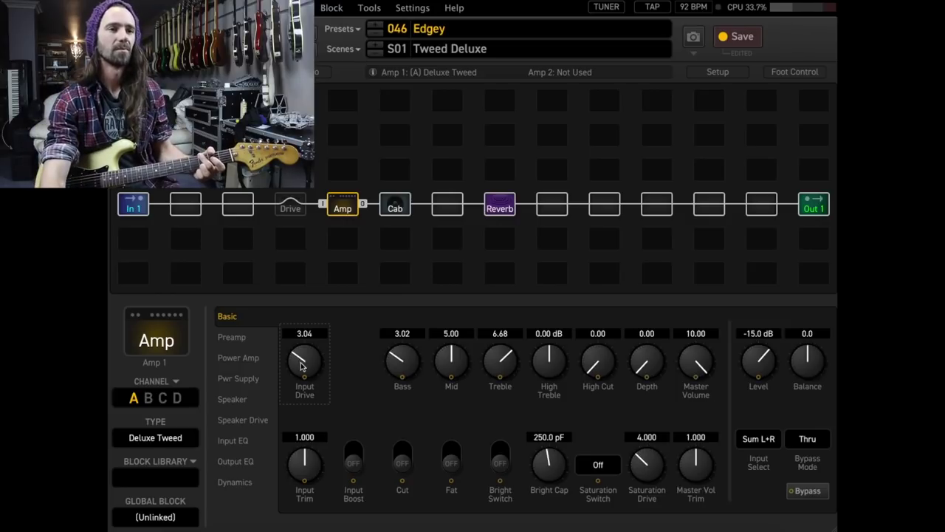
drag(302, 369, 348, 332)
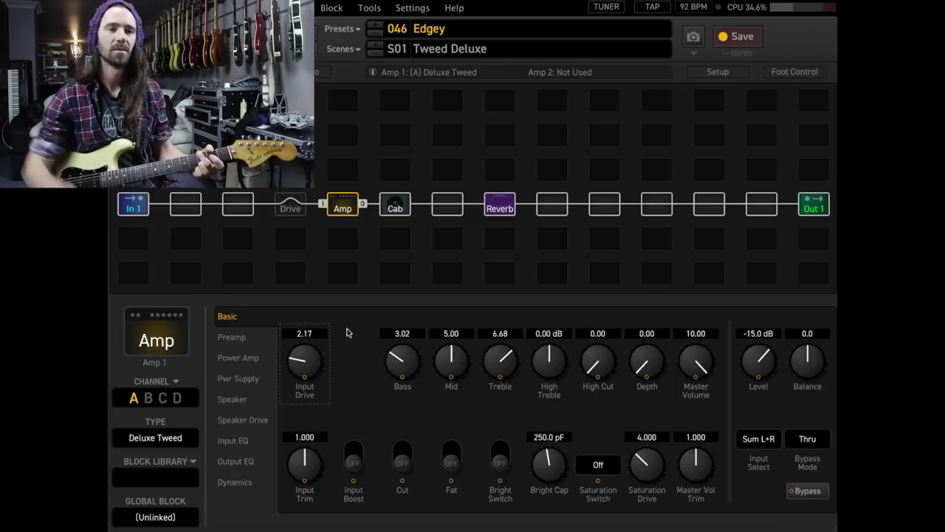
drag(307, 365, 338, 323)
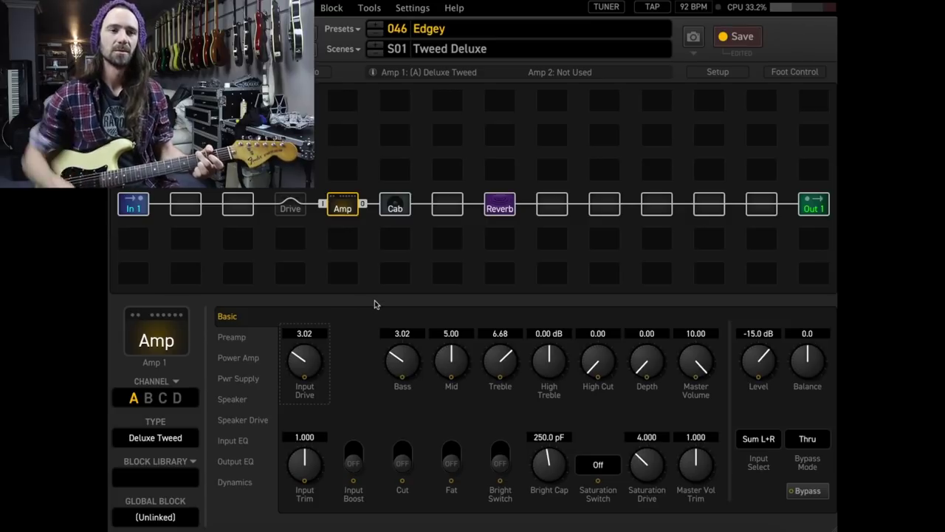
drag(311, 370, 357, 324)
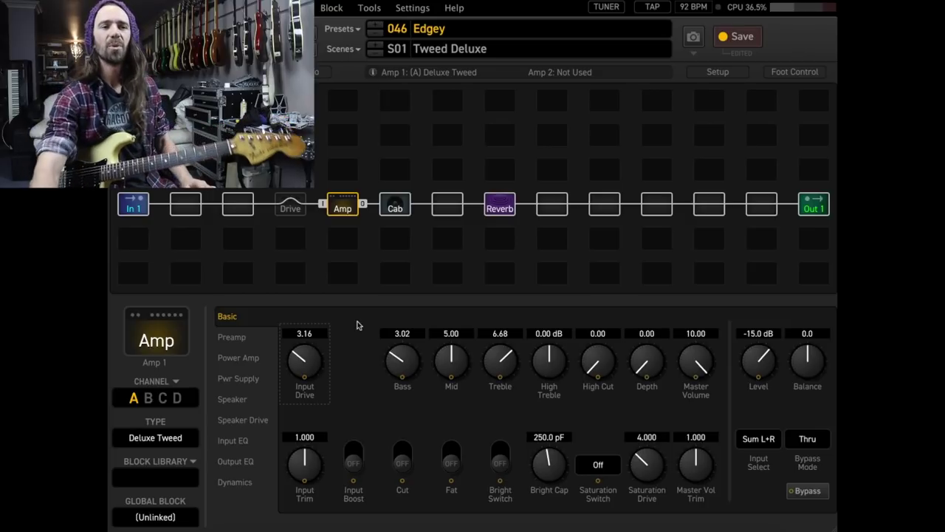
Nudge the Tweed amp's Input Drive up from 3.16 to 3.84.
drag(305, 361, 313, 342)
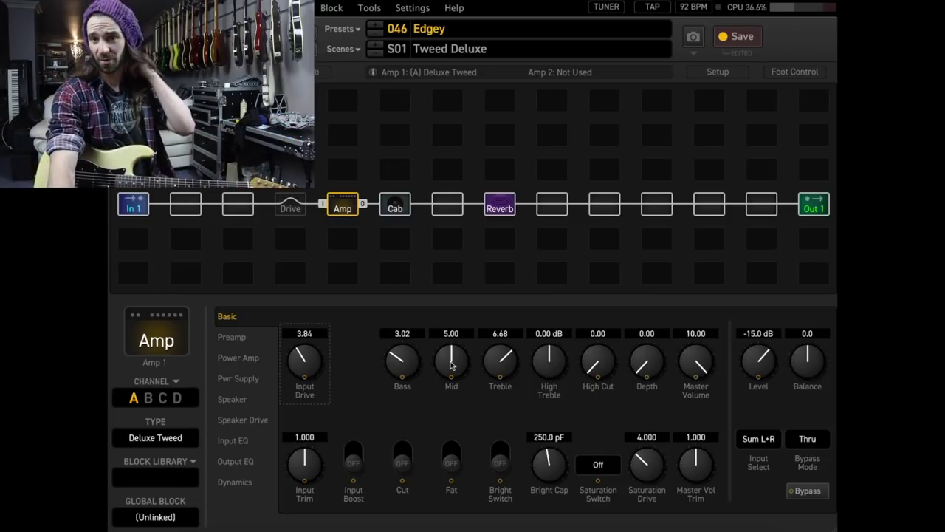
Try the Mid at 7.66 and 2.62 before leaving it at 8.58.
drag(453, 347, 446, 250)
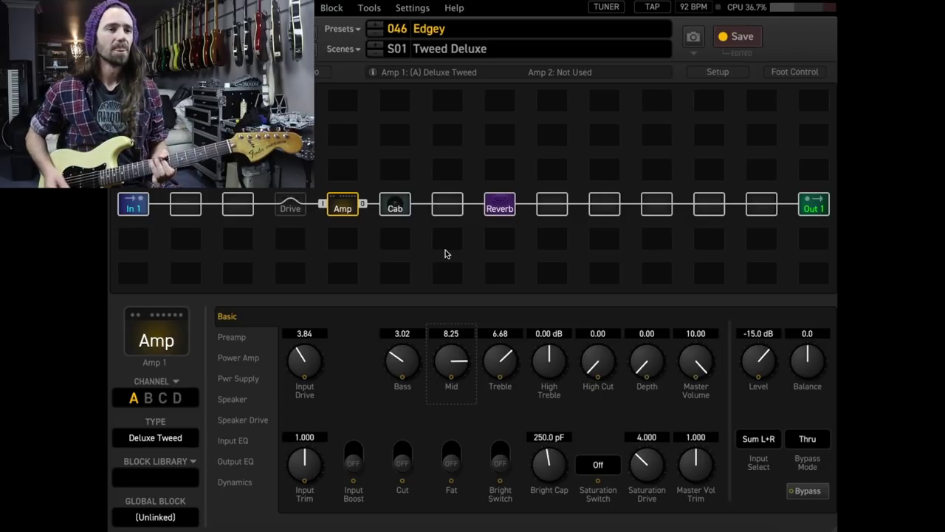
drag(450, 360, 413, 524)
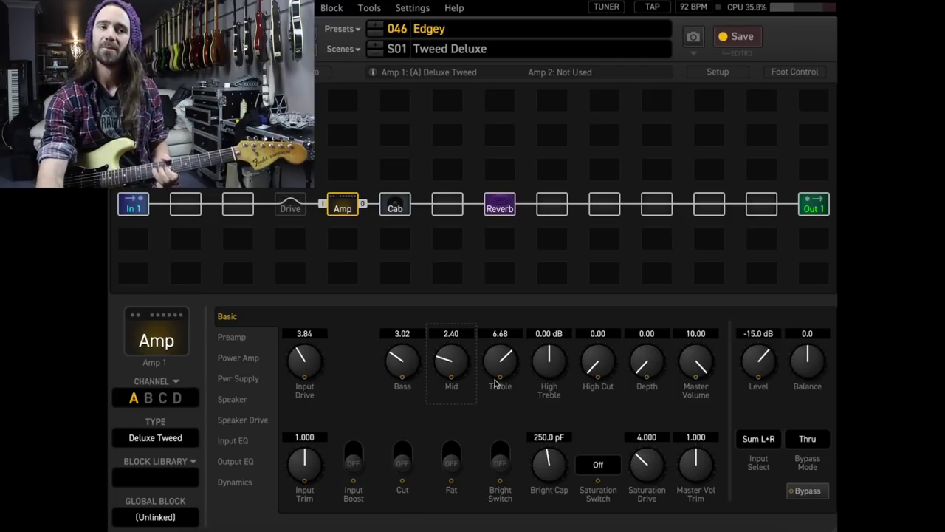
drag(447, 353, 457, 172)
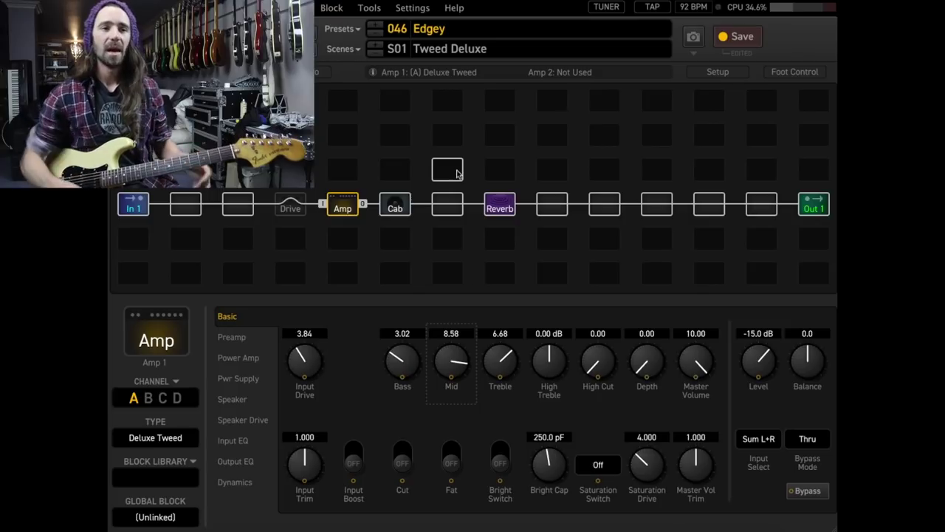
Lower the Mid to 4.90 and try a brighter Treble before pulling it back down.
drag(450, 354, 450, 450)
drag(498, 367, 499, 311)
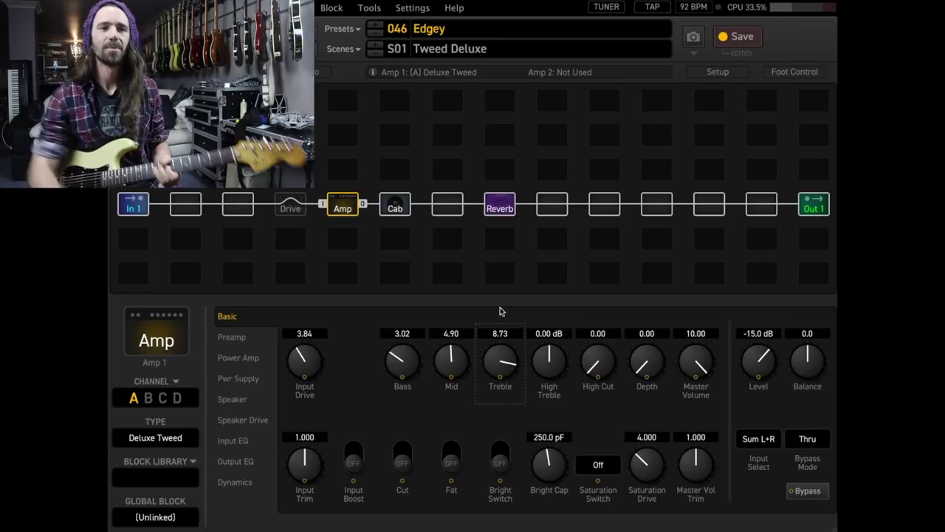
drag(500, 360, 483, 408)
scroll(494, 381, down, 2)
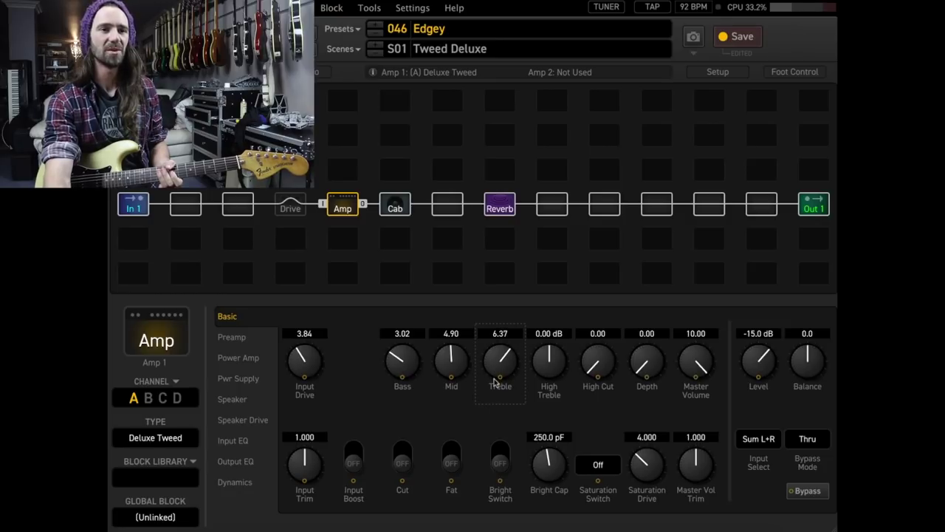
Cut the Tweed amp's Bass to 2.78 and settle the Mid at 5.72.
drag(402, 368, 397, 209)
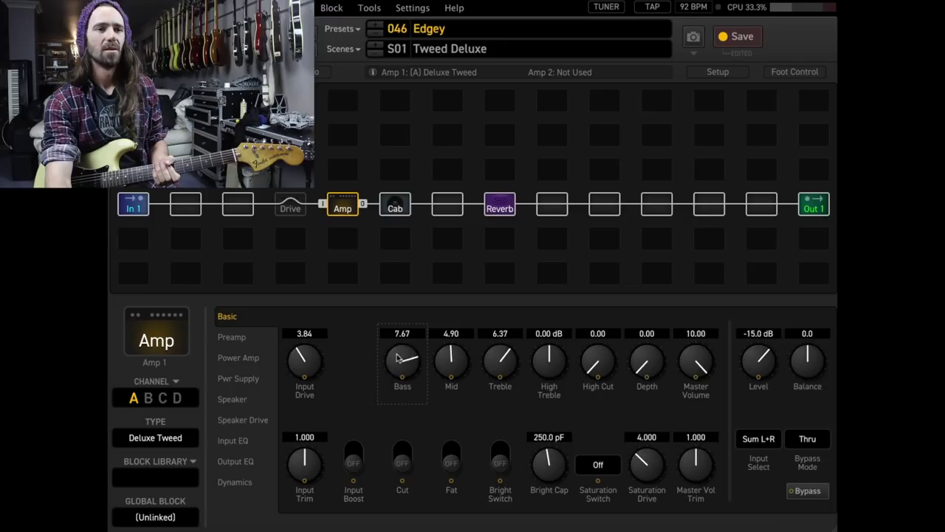
drag(398, 360, 359, 454)
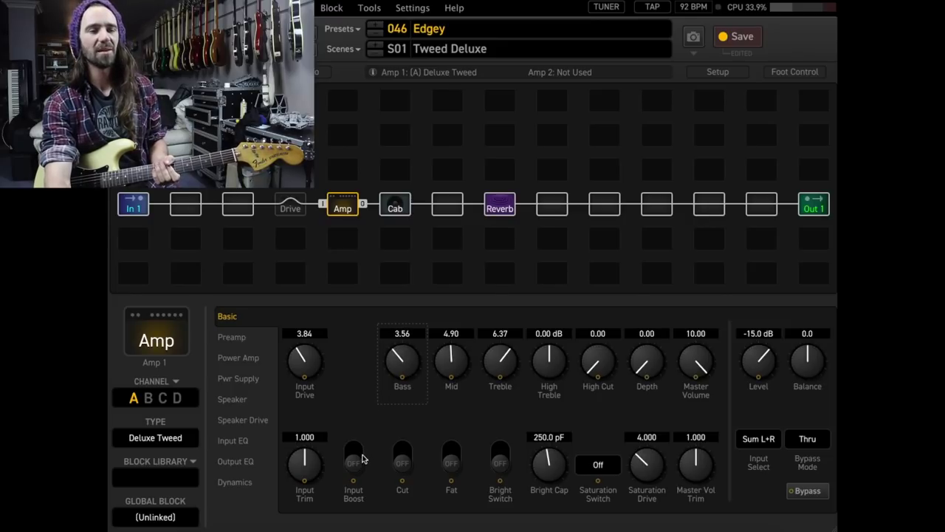
scroll(392, 380, down, 3)
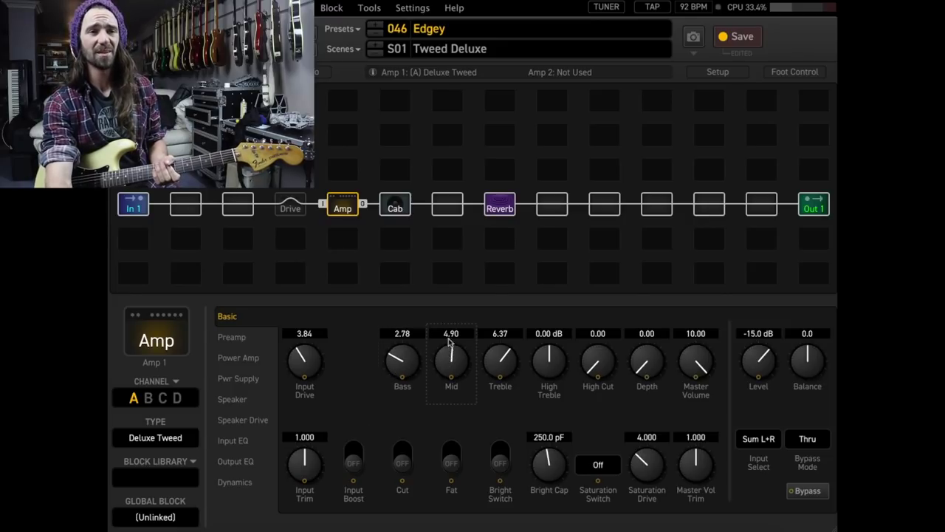
drag(448, 361, 453, 313)
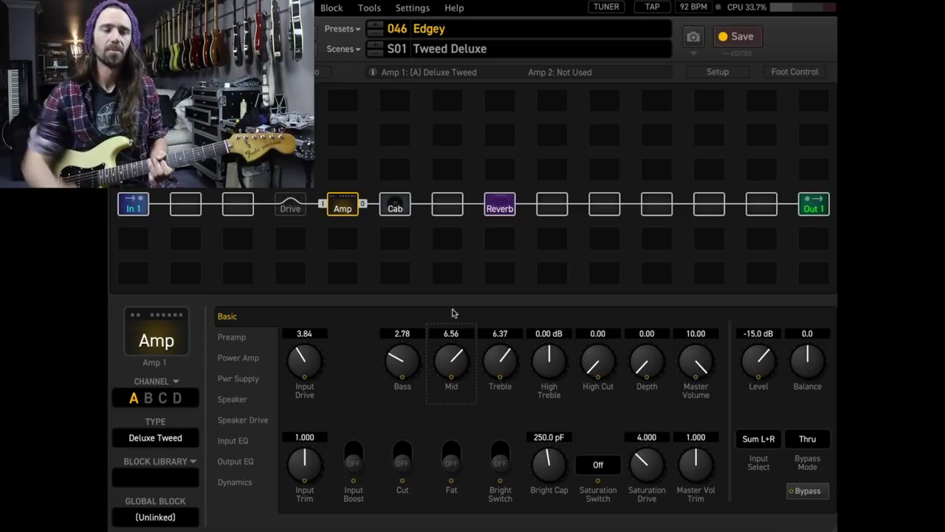
drag(453, 364, 448, 373)
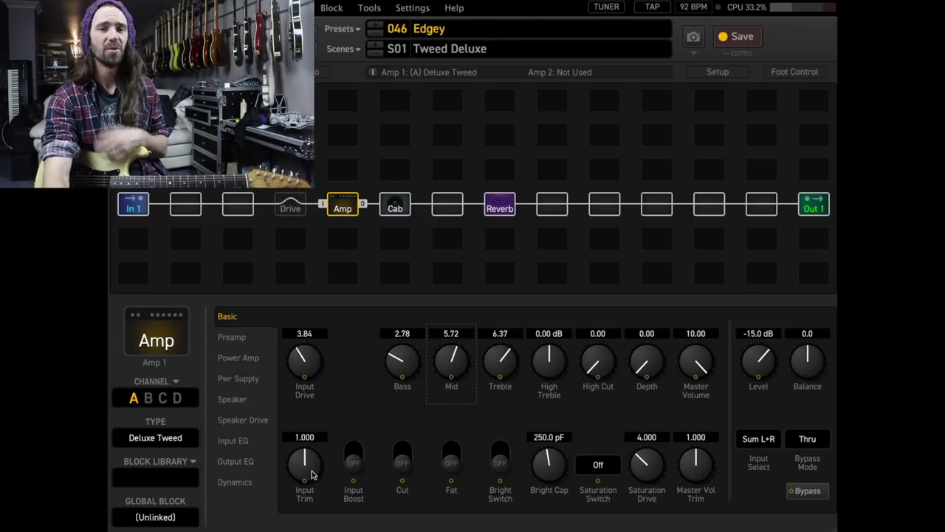
Set Out Compression to 2.00 on the Dynamics page, comparing briefly against zero.
click(234, 483)
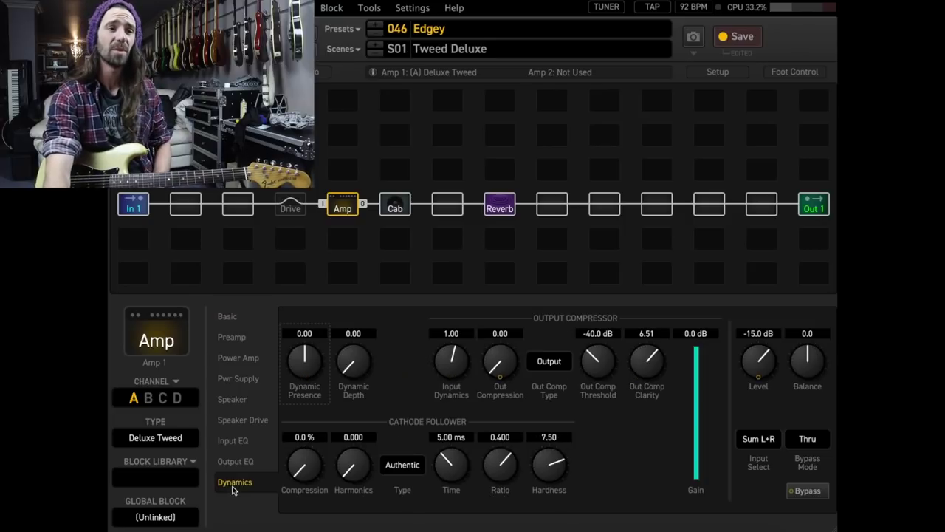
click(500, 333)
text(2)
key(Return)
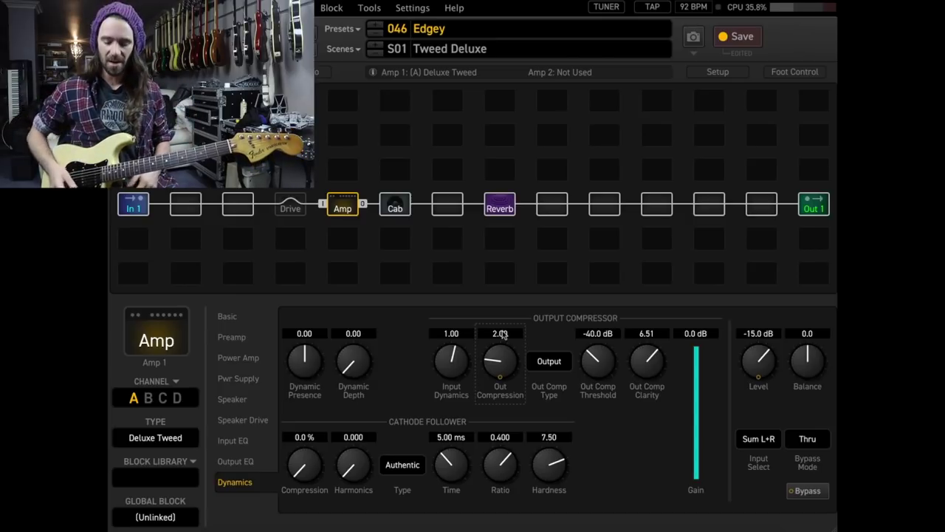
drag(502, 334, 501, 444)
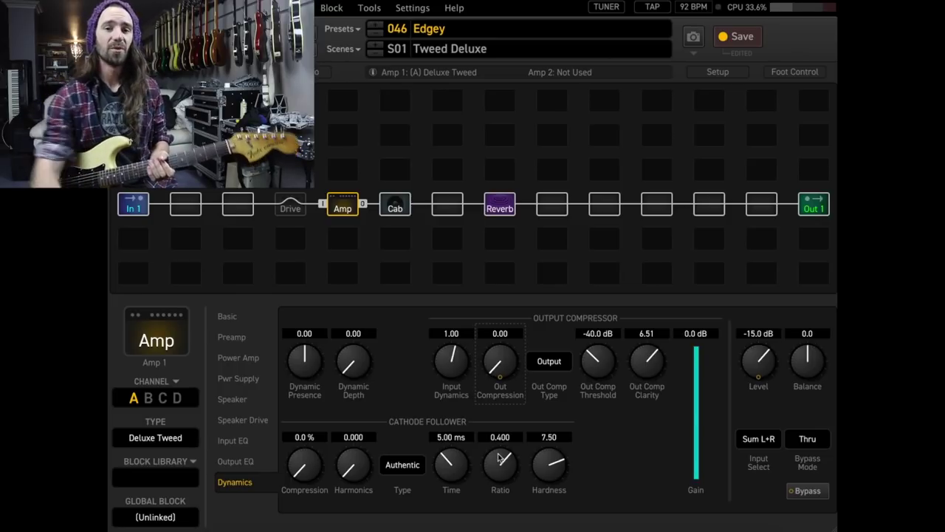
double_click(494, 334)
text(2)
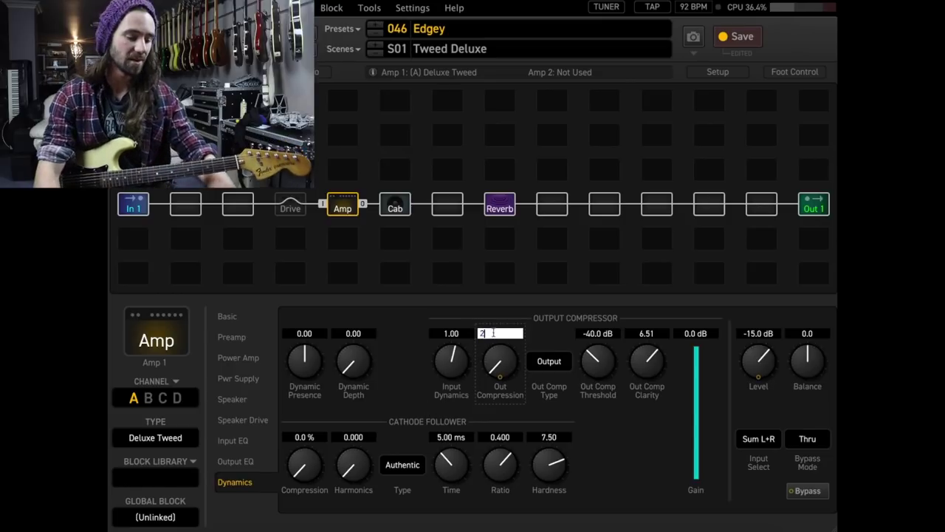
key(Return)
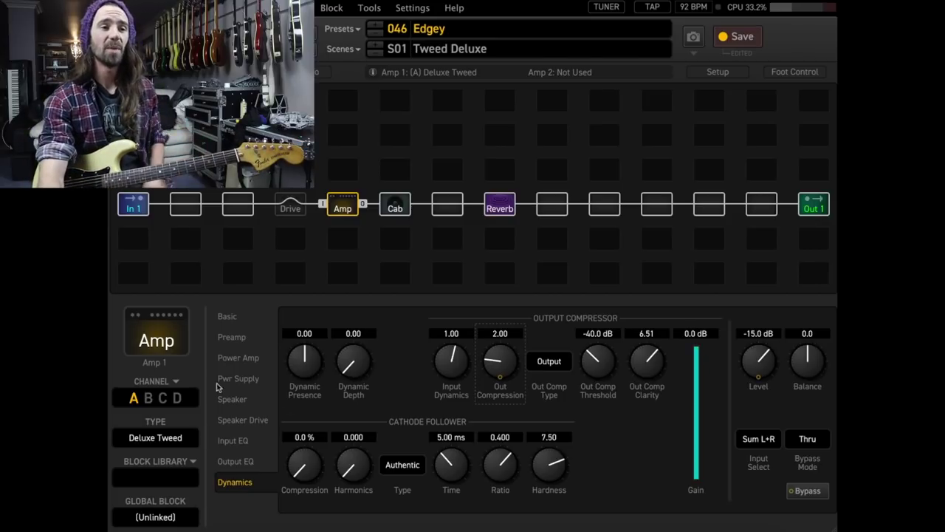
Raise Spkr Compression from 2.99 to 3.39 on the amp's Speaker Drive page.
click(240, 398)
click(253, 419)
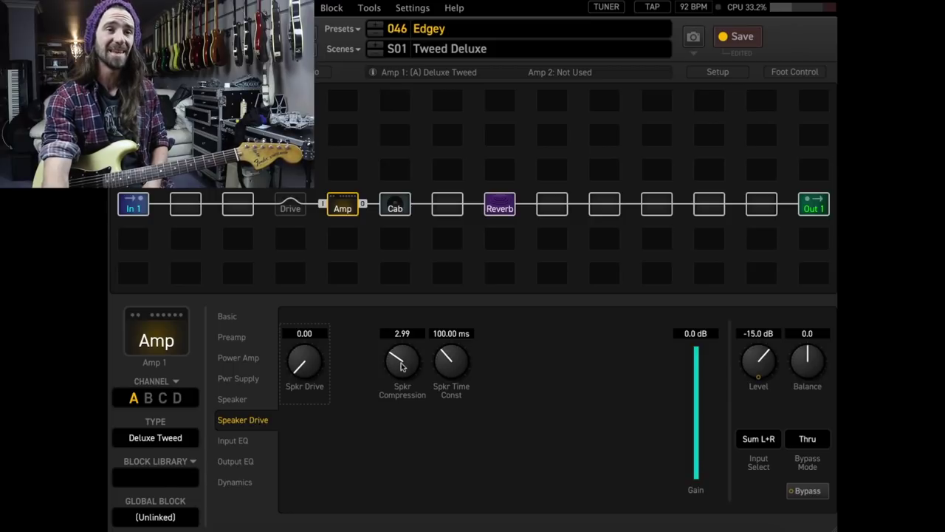
drag(398, 371, 400, 360)
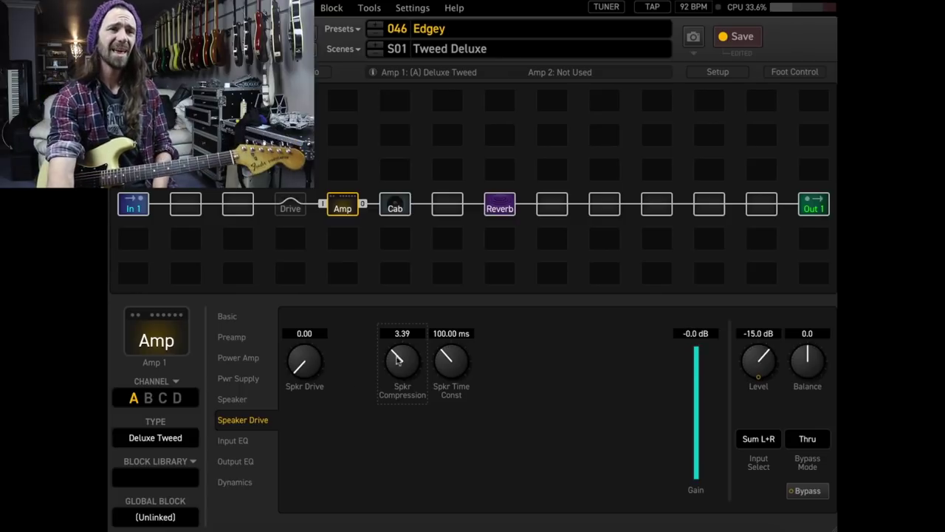
Raise the Tweed amp's Supply Sag to 1.17 on the Pwr Supply page.
click(251, 378)
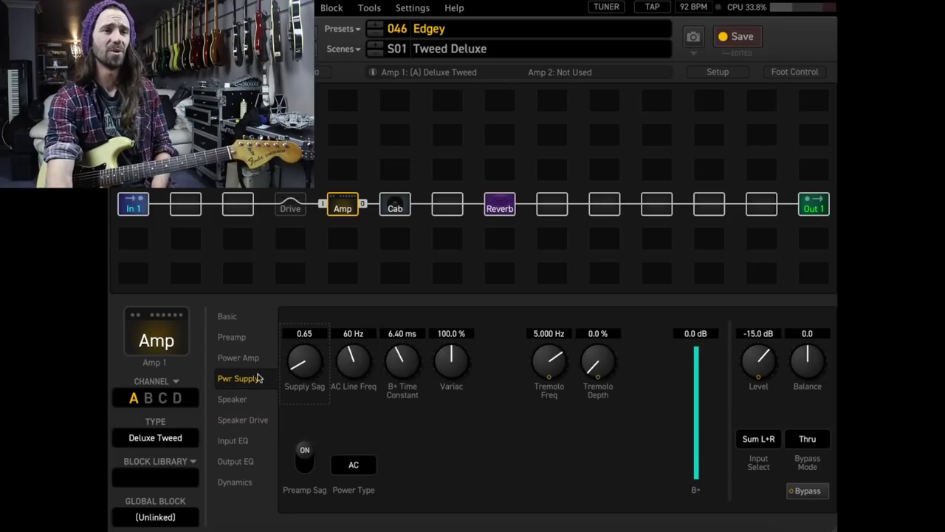
drag(302, 375, 299, 300)
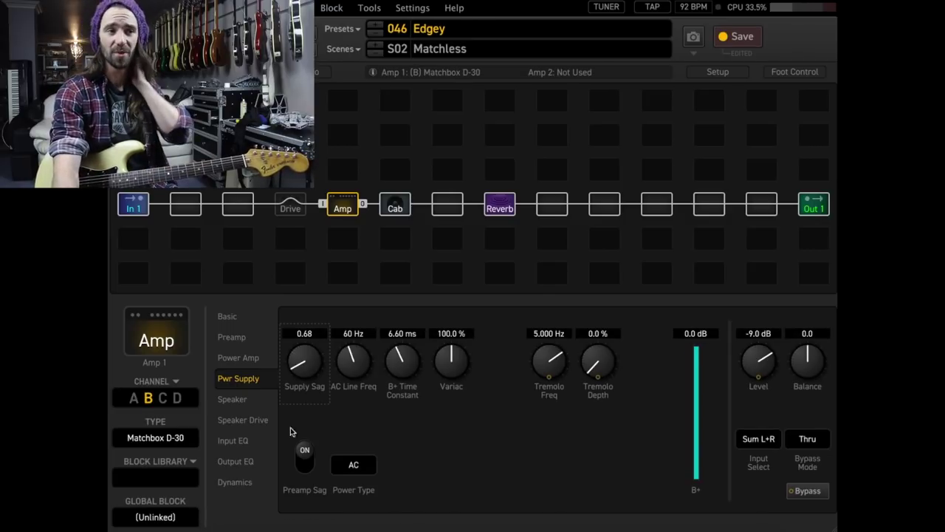
Review the Matchless scene's cab block settings, starting from the amp's Basic page.
click(249, 319)
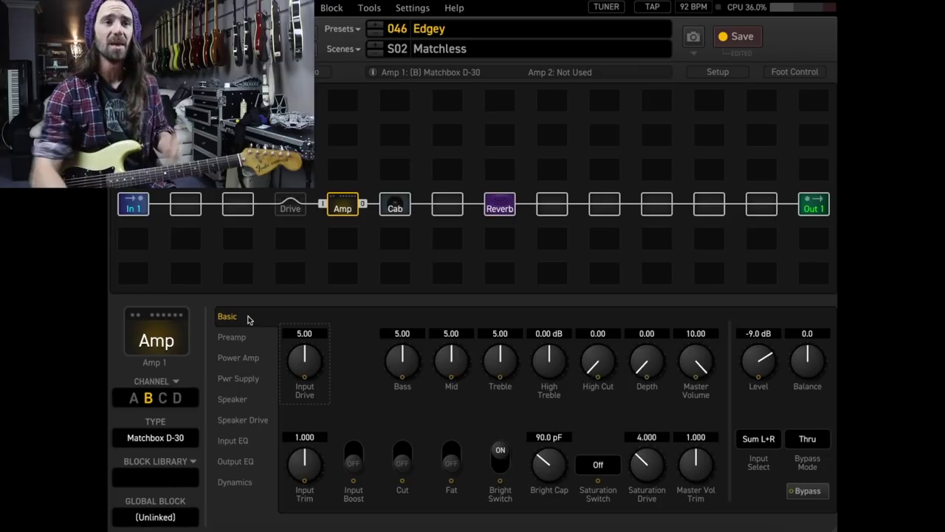
click(394, 208)
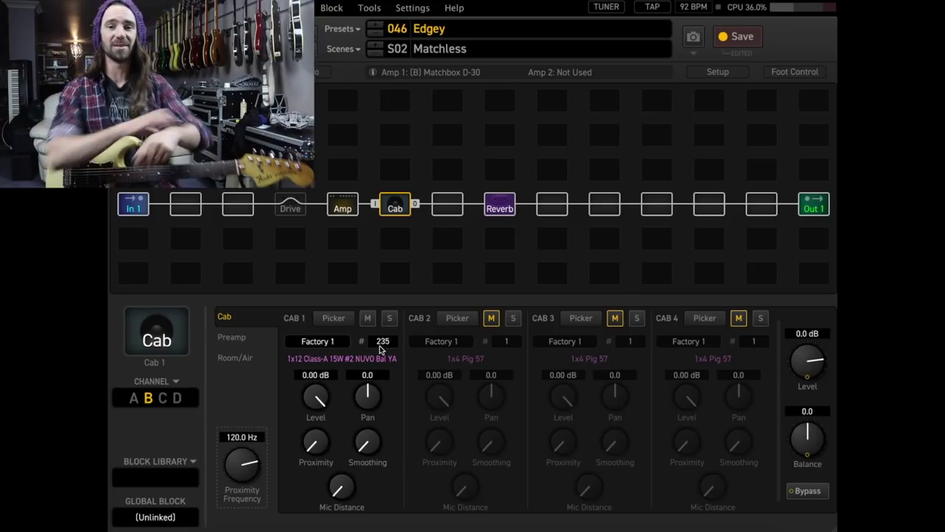
click(344, 213)
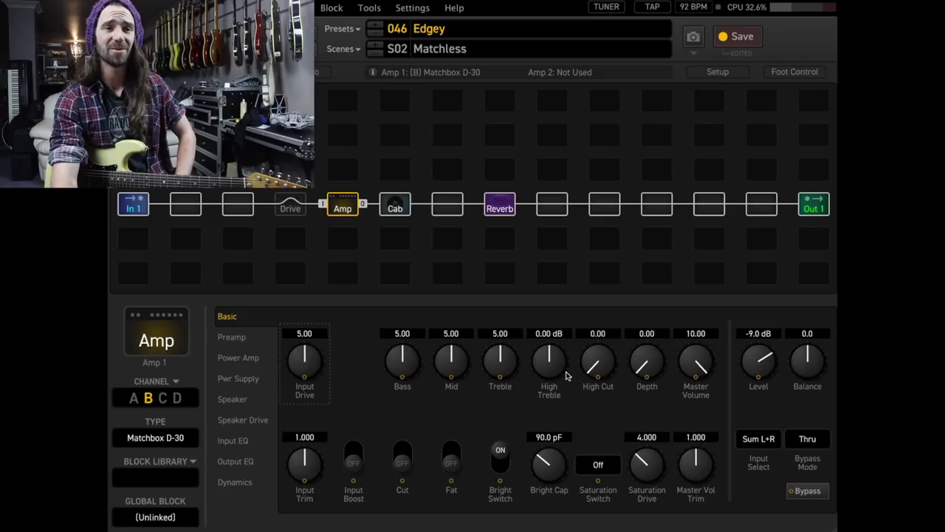
Set the Matchbox D-30's High Cut to 3.11, Input Drive to 3.21 and Bass to 4.34.
drag(587, 373, 603, 272)
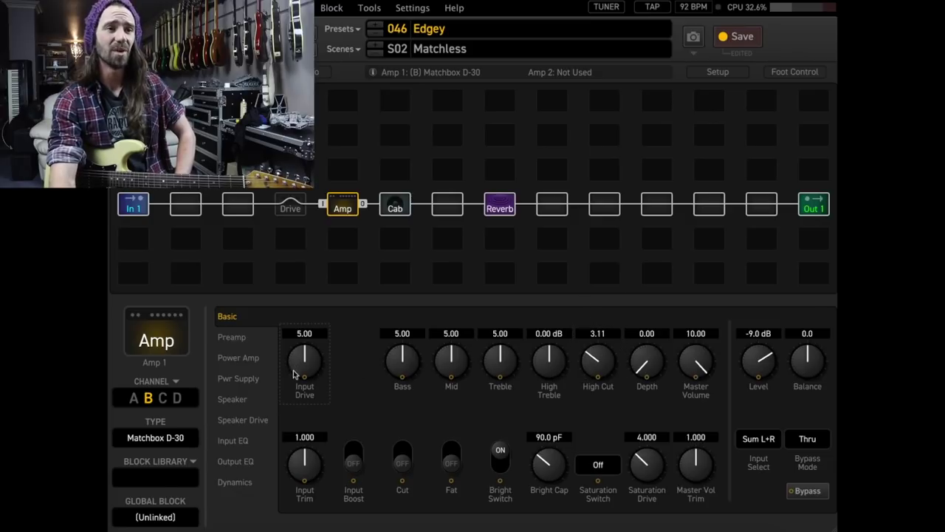
drag(301, 355, 286, 415)
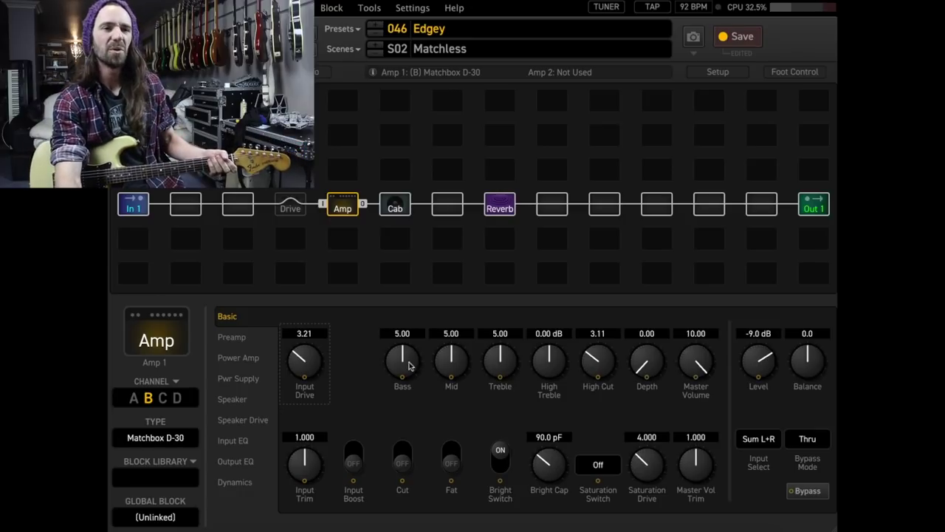
drag(405, 353, 399, 377)
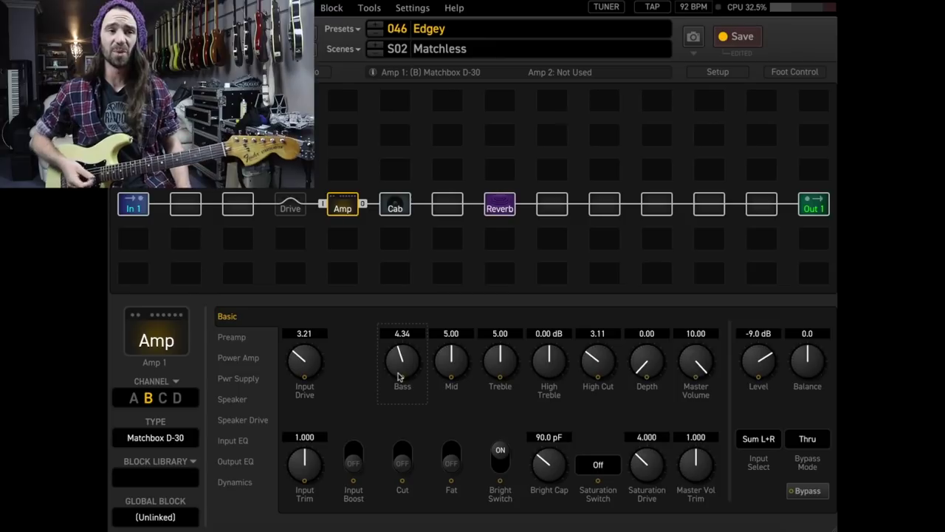
Set the Matchbox amp's Out Compression to 2.00 on the Dynamics page.
click(235, 481)
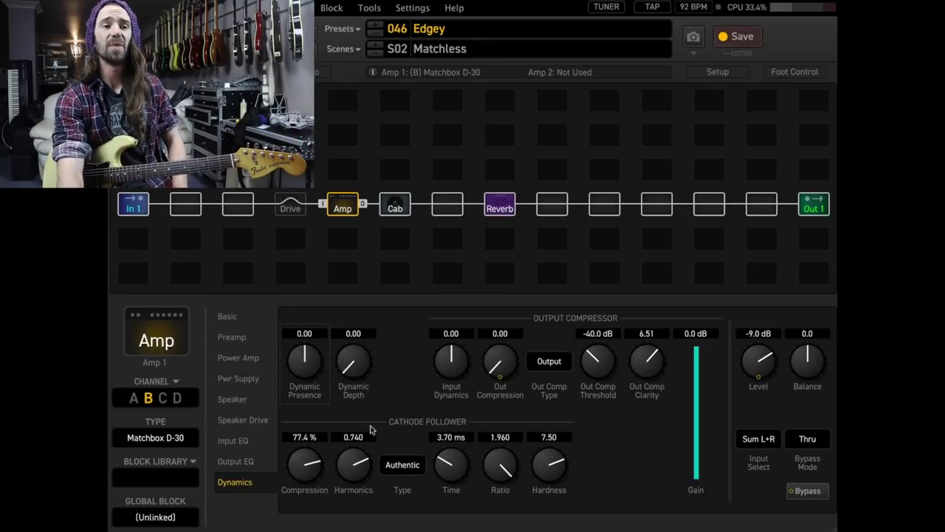
click(500, 334)
text(2)
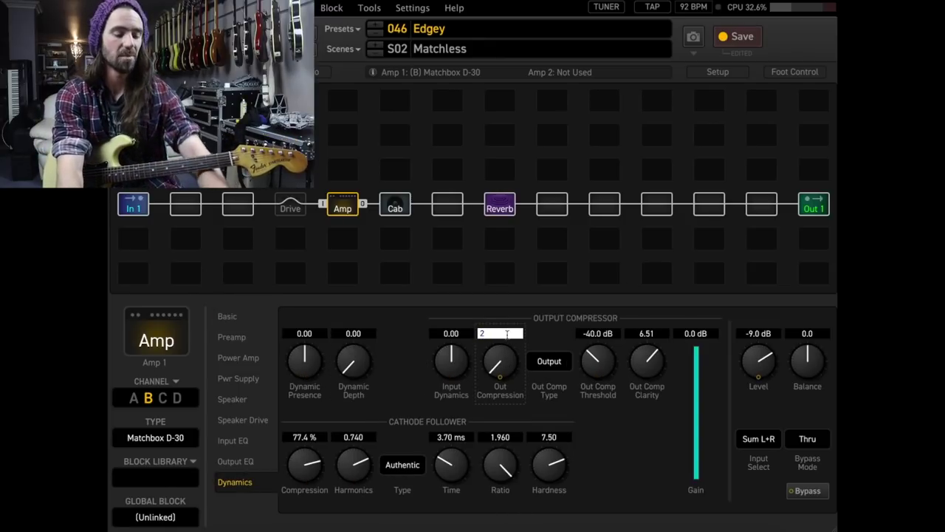
key(Return)
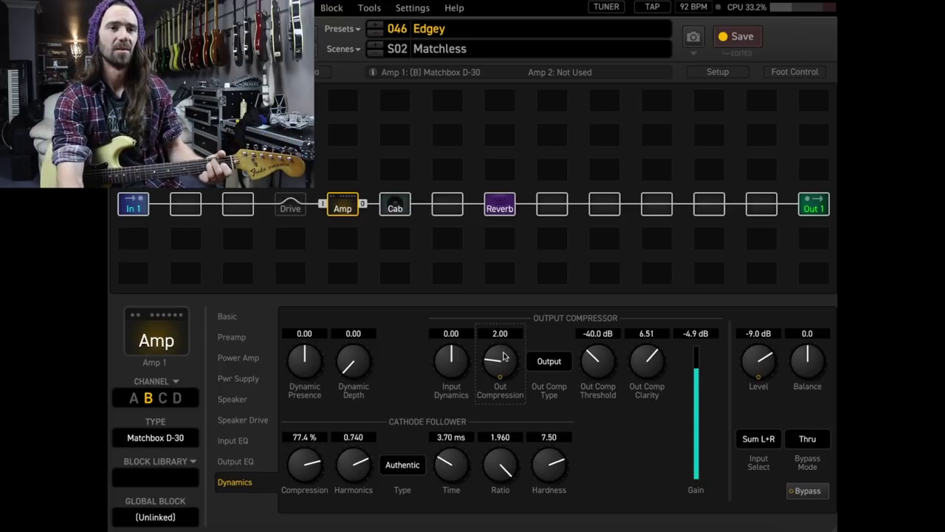
scroll(507, 338, down, 3)
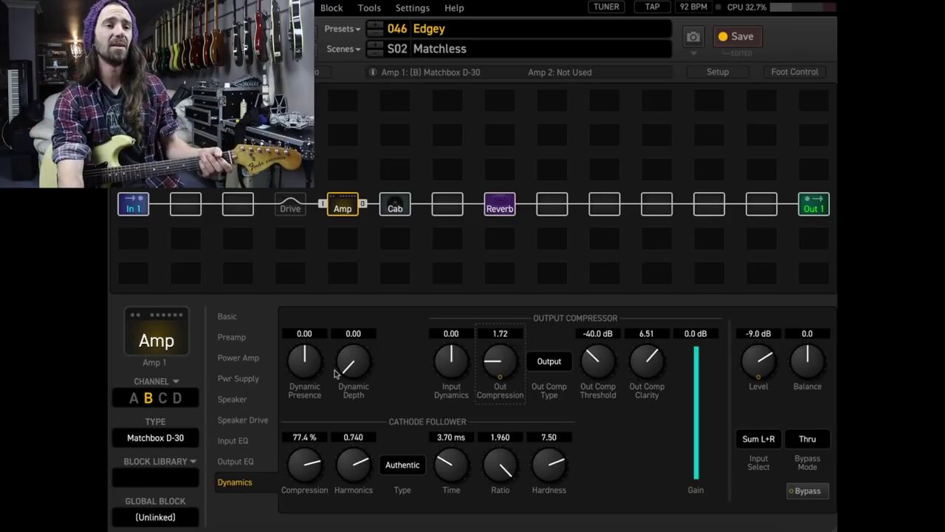
Raise Supply Sag to about 1.65 and Spkr Compression to about 4.
click(248, 379)
drag(297, 371, 301, 341)
click(255, 420)
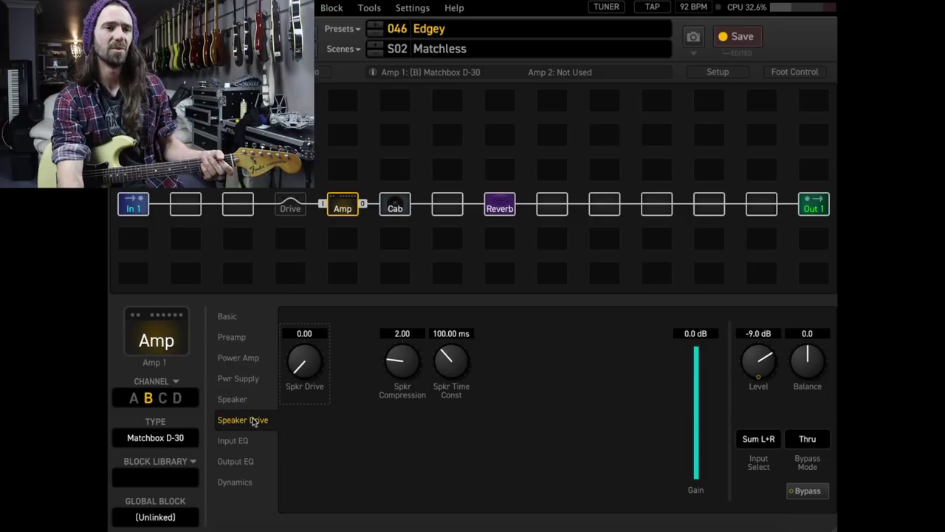
drag(407, 373, 405, 338)
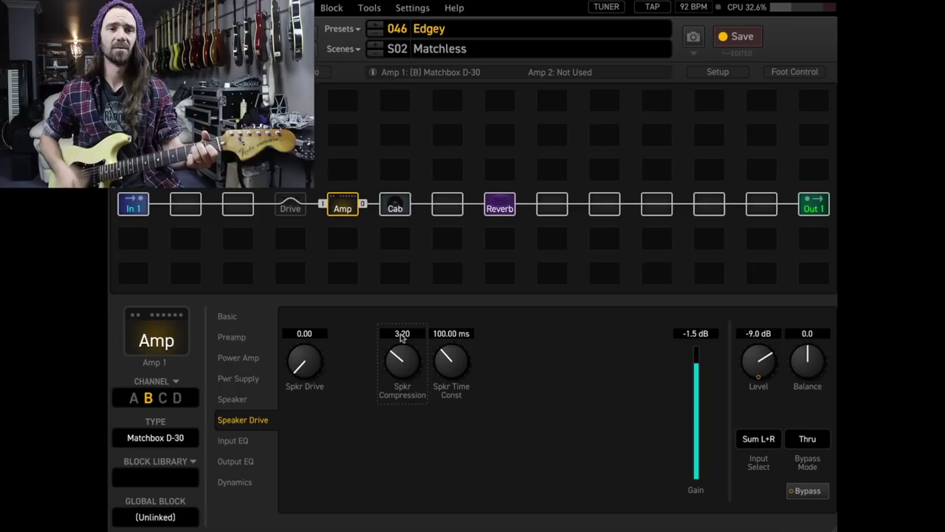
drag(399, 350, 403, 327)
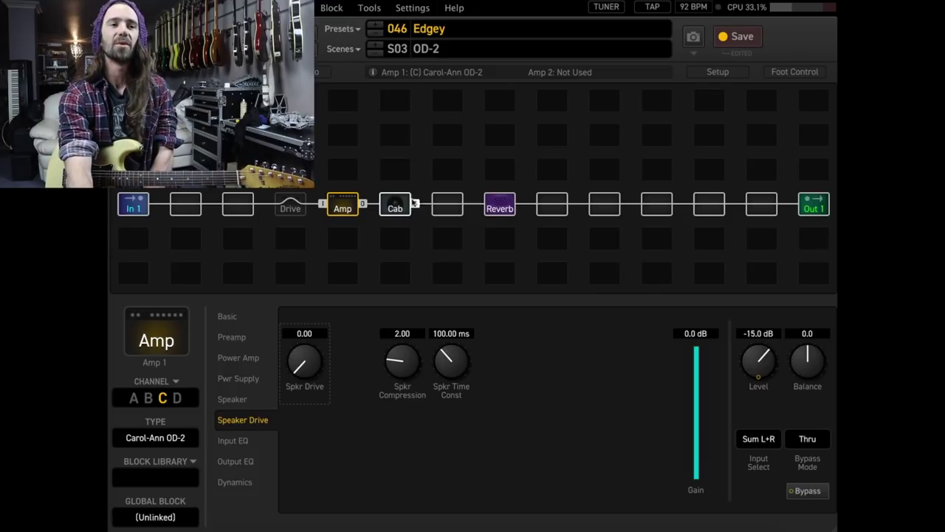
Inspect the 1x12 Carol-Ann 160 B cab, then go back to the amp's Basic page.
click(395, 205)
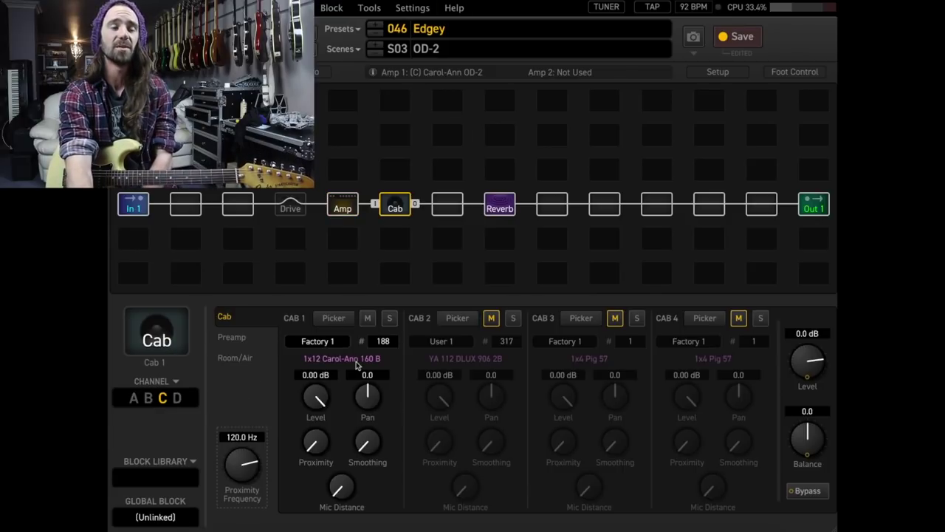
click(344, 209)
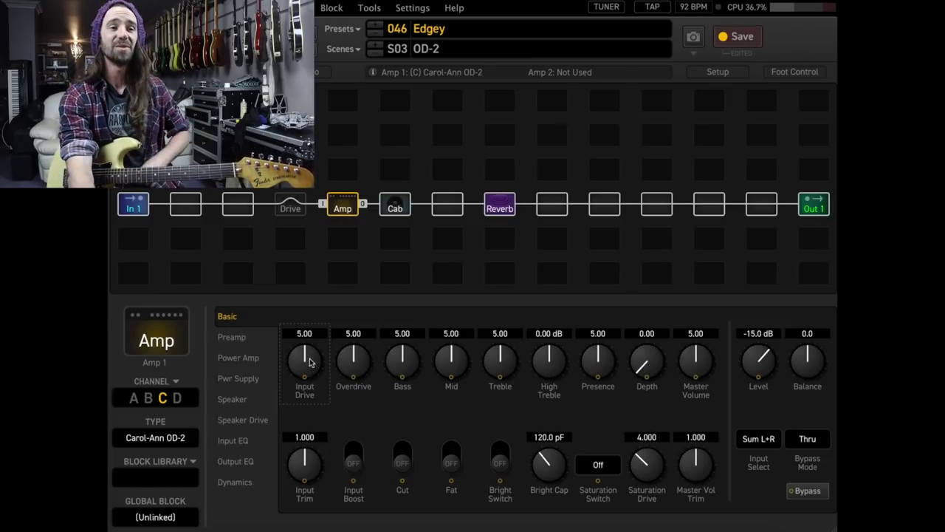
Dial the Carol-Ann OD-2 to Input Drive 3.32, Bass 3.65, Mid 3.98, Treble 5.97, Overdrive 5.92.
drag(311, 369, 279, 395)
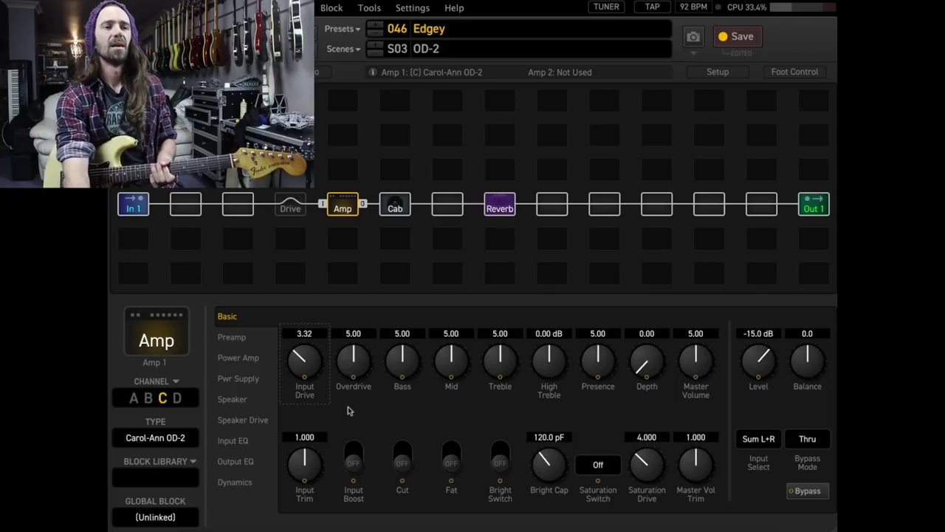
drag(402, 360, 391, 386)
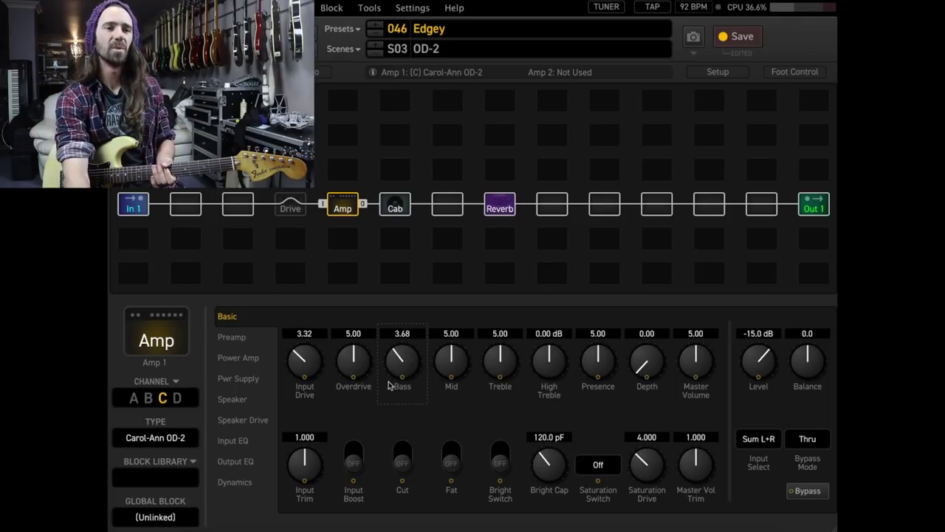
drag(448, 365, 445, 386)
drag(502, 369, 503, 352)
click(358, 369)
drag(356, 369, 362, 359)
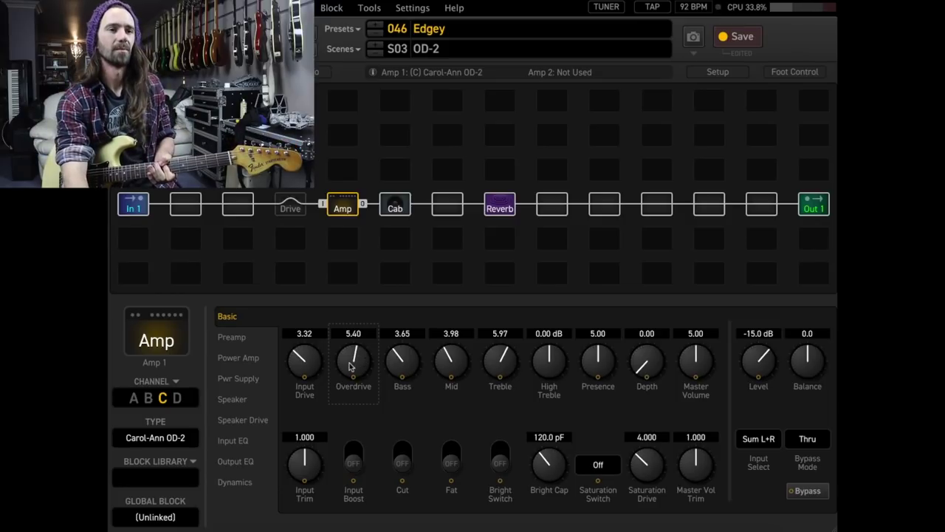
drag(351, 364, 352, 351)
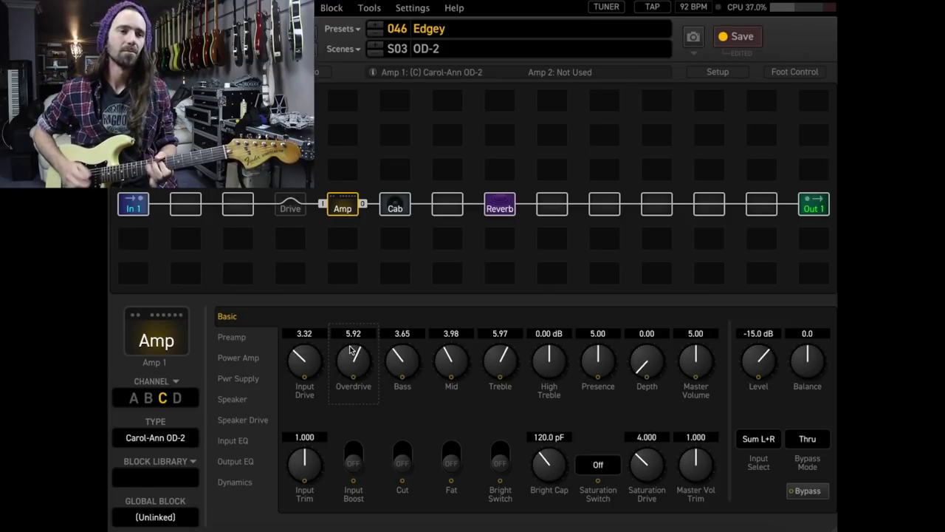
Give the OD-2 amp about 2 Out Compression and Speaker Compression 4.01.
click(246, 482)
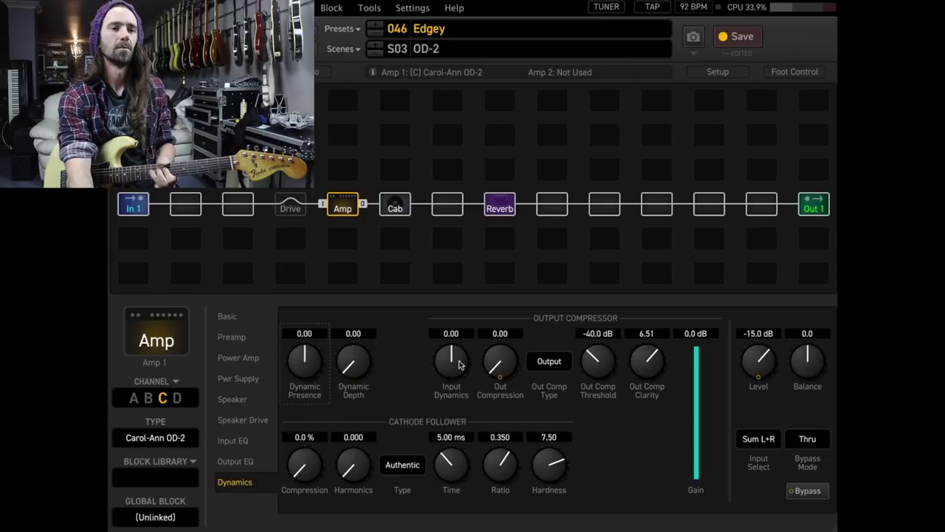
drag(495, 369, 494, 296)
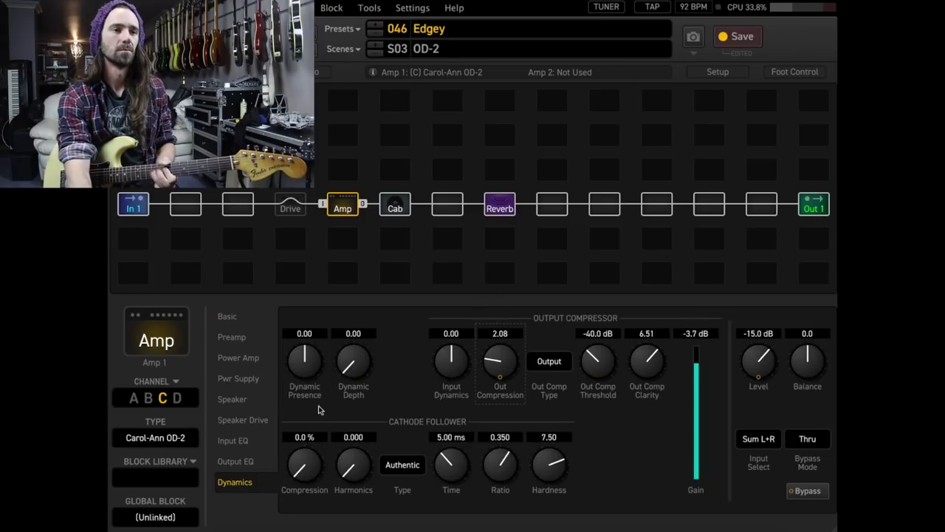
click(255, 421)
drag(397, 362, 407, 304)
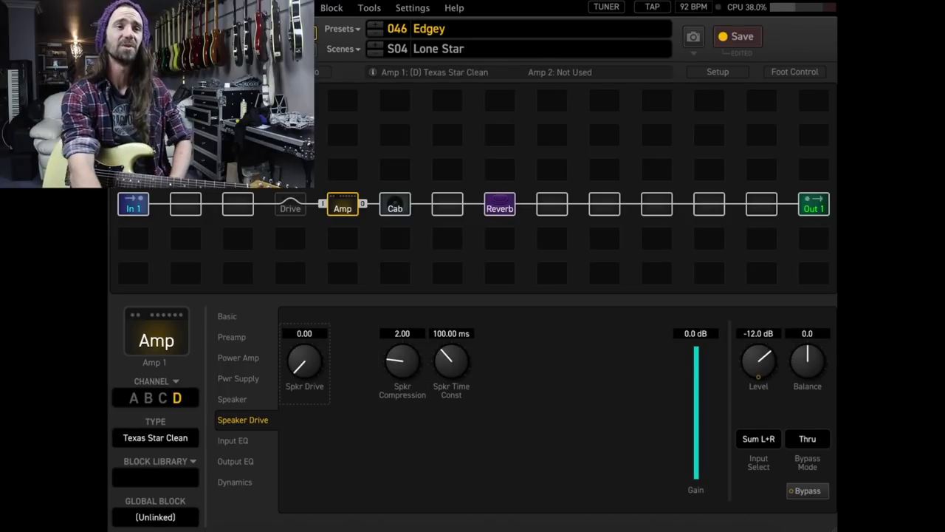
Check the Lone Star cabinet, then cut the Texas Star Clean amp's Bass to 1.94 and lower its Mid.
click(399, 209)
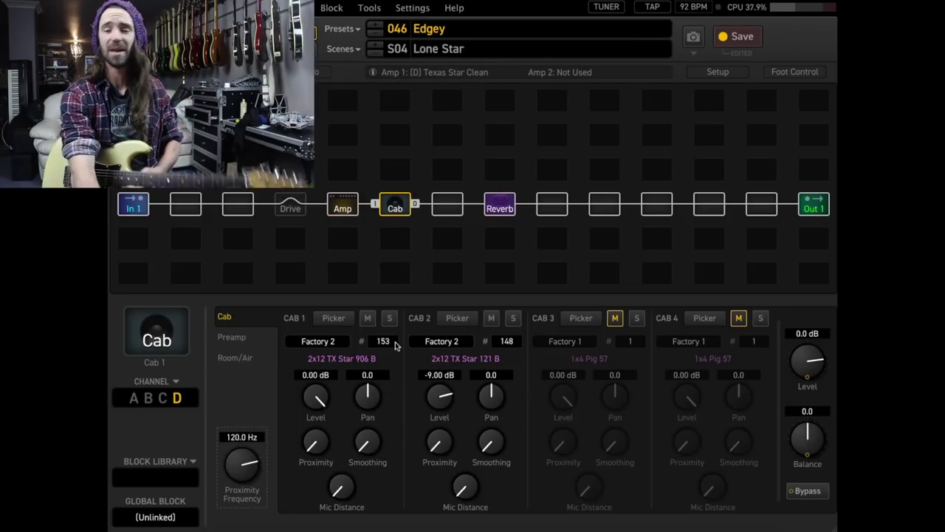
click(343, 207)
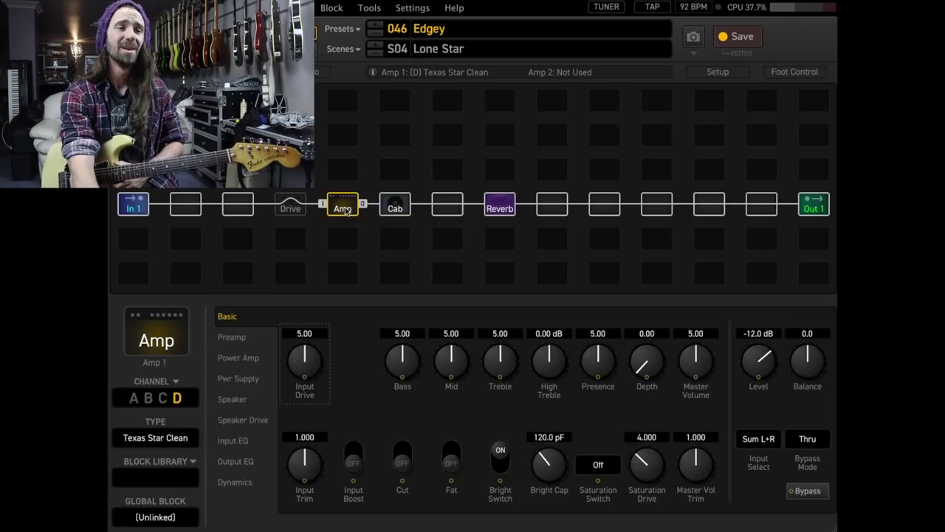
drag(403, 363, 380, 430)
drag(451, 366, 432, 399)
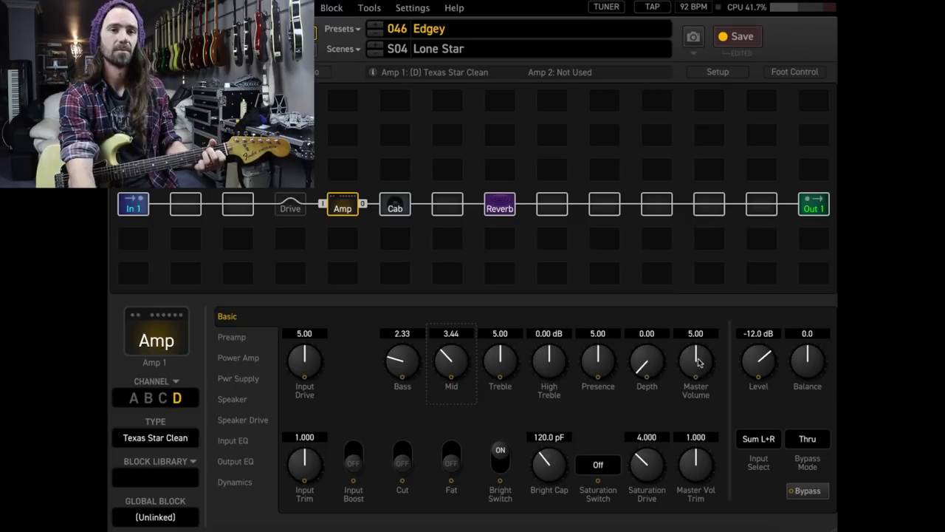
Set master volume near 6, Treble 6.53, Input Drive 6.27 and Mid 4.55.
drag(700, 366, 703, 341)
drag(516, 367, 528, 322)
drag(445, 354, 407, 369)
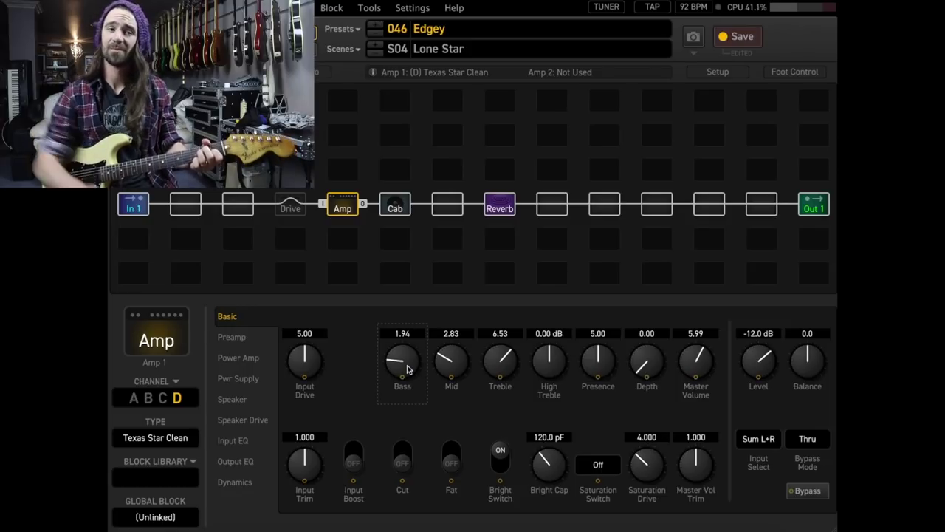
drag(301, 363, 312, 334)
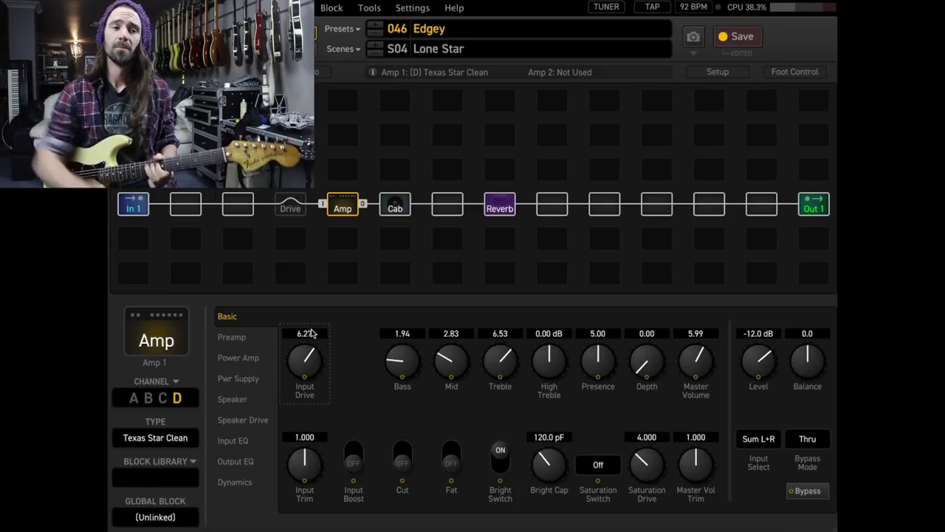
drag(453, 361, 459, 311)
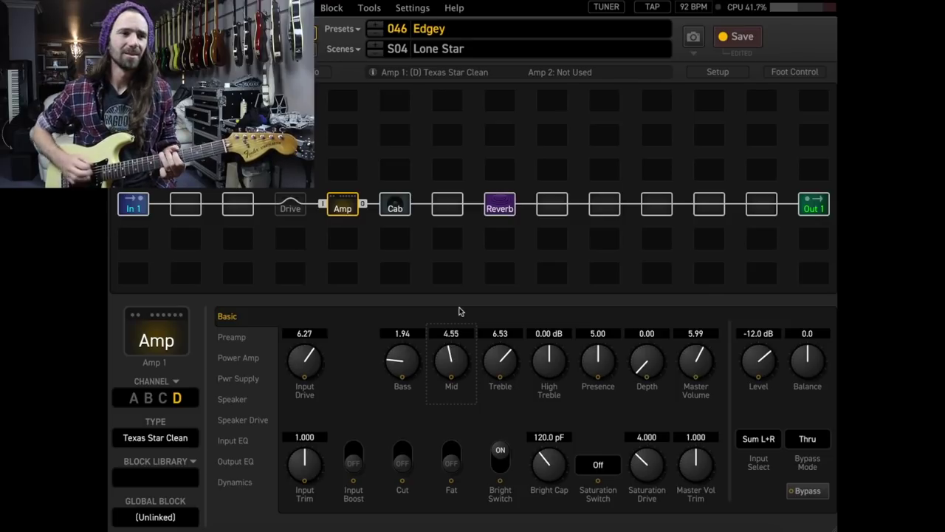
Give the Texas Star Clean amp Out Compression 2.33, Speaker Compression 4.20 and Input Drive 6.52.
click(240, 482)
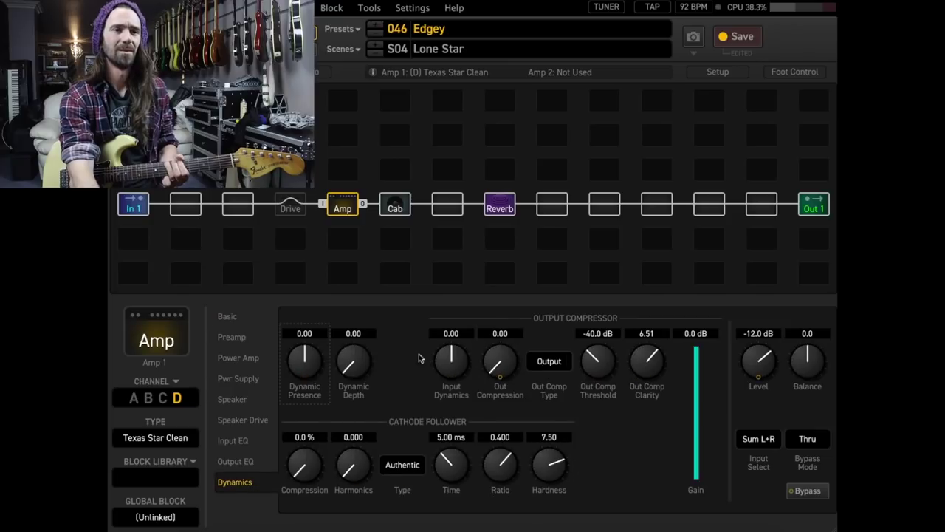
drag(494, 370, 491, 290)
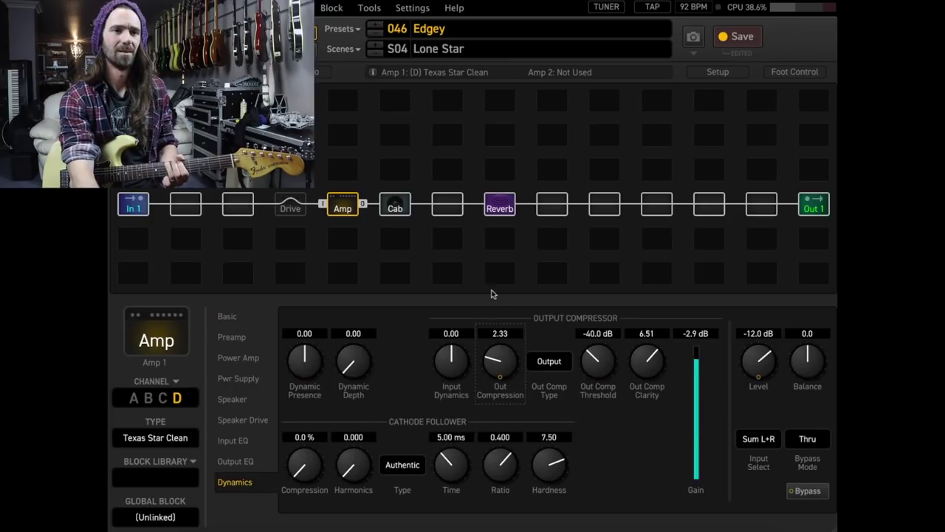
click(243, 419)
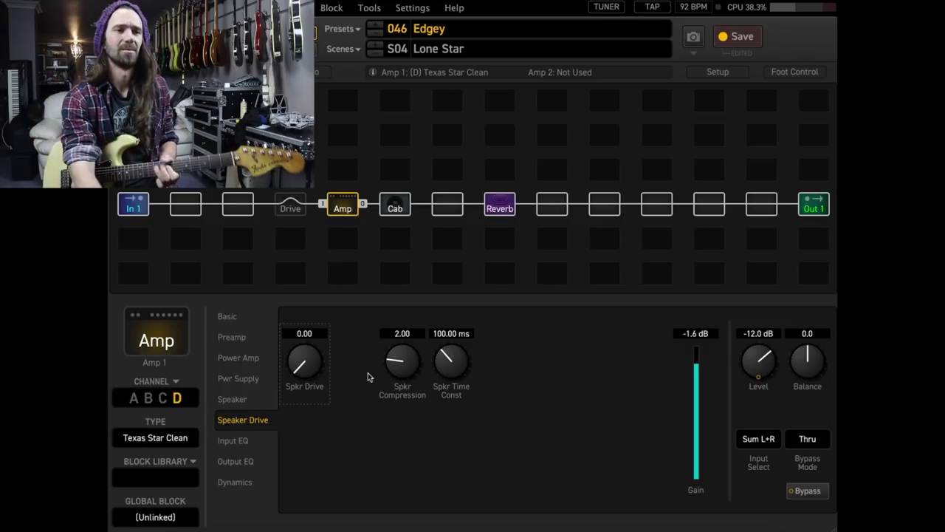
drag(397, 368, 407, 269)
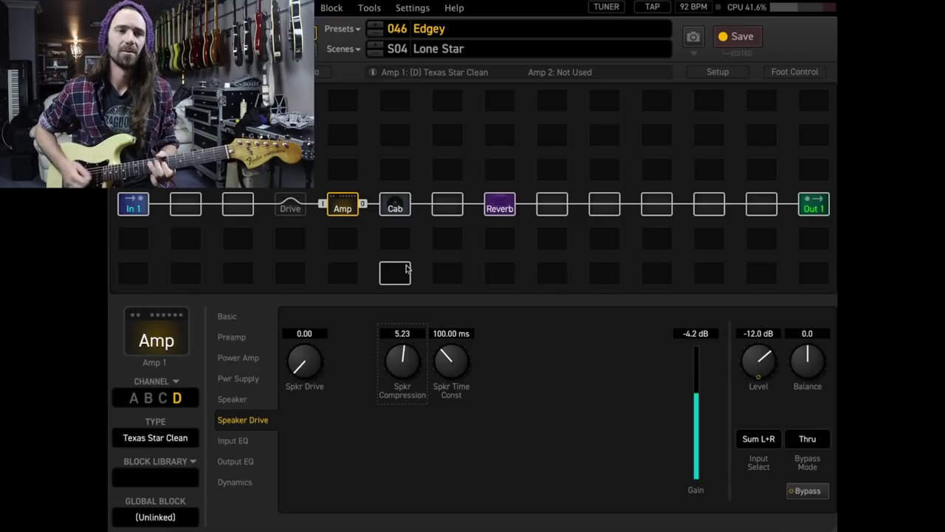
drag(403, 362, 382, 379)
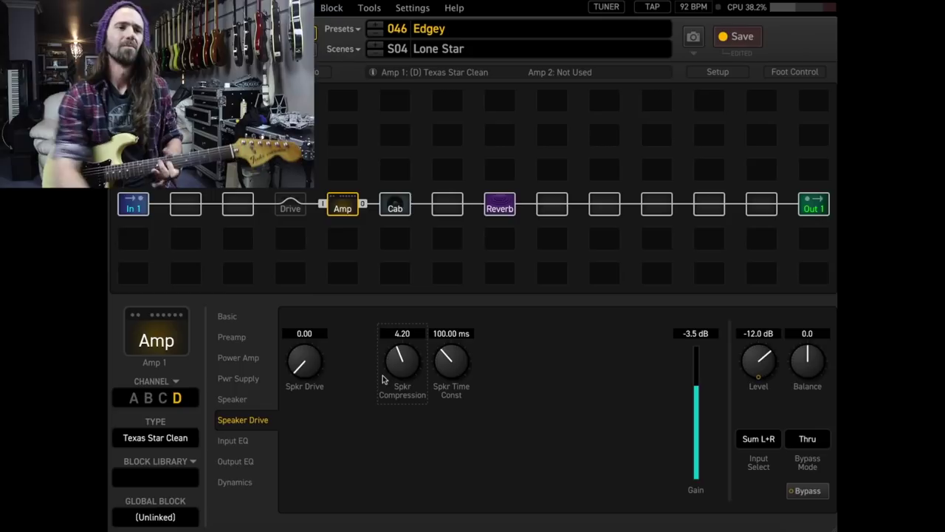
click(240, 317)
drag(308, 357, 311, 345)
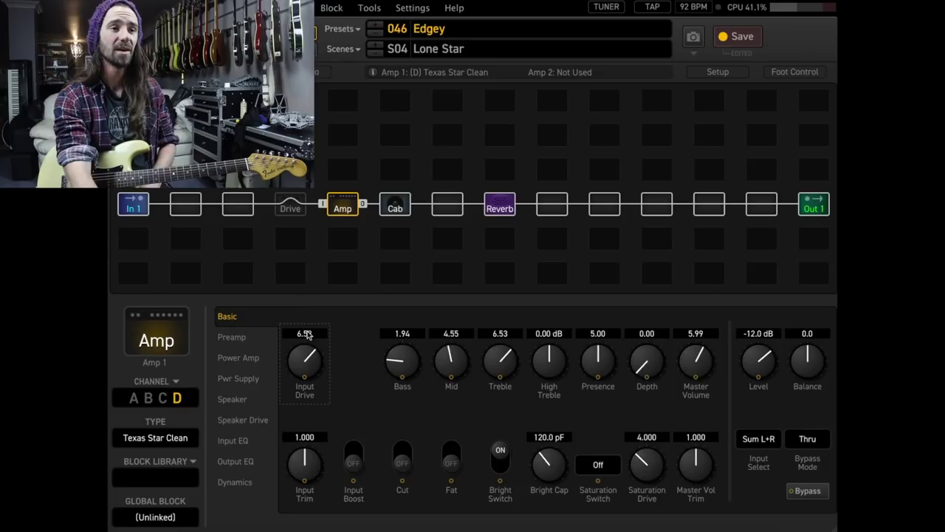
Drop Input Drive to 5.55 and load the Klon FET Boost (Drive 2, Tone 6, Level 10) into Drive 1 channel A.
drag(299, 363, 295, 393)
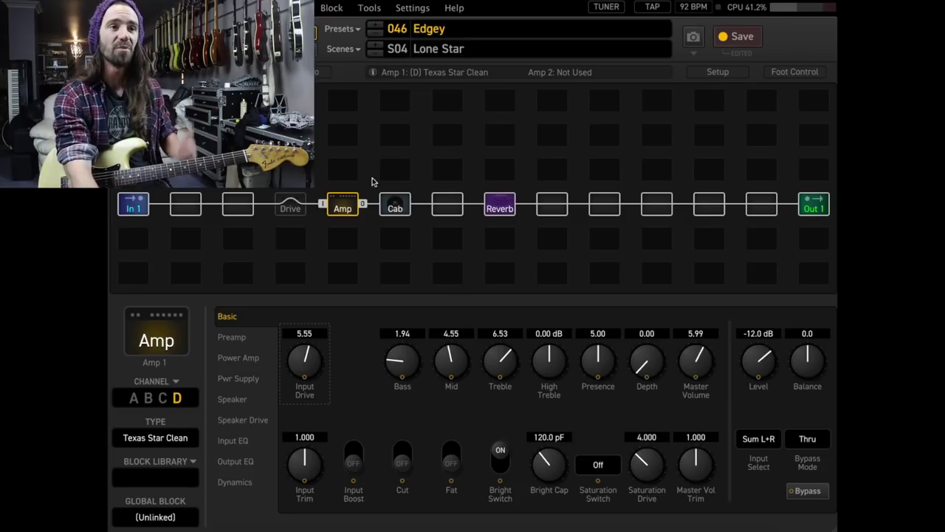
click(290, 208)
click(189, 477)
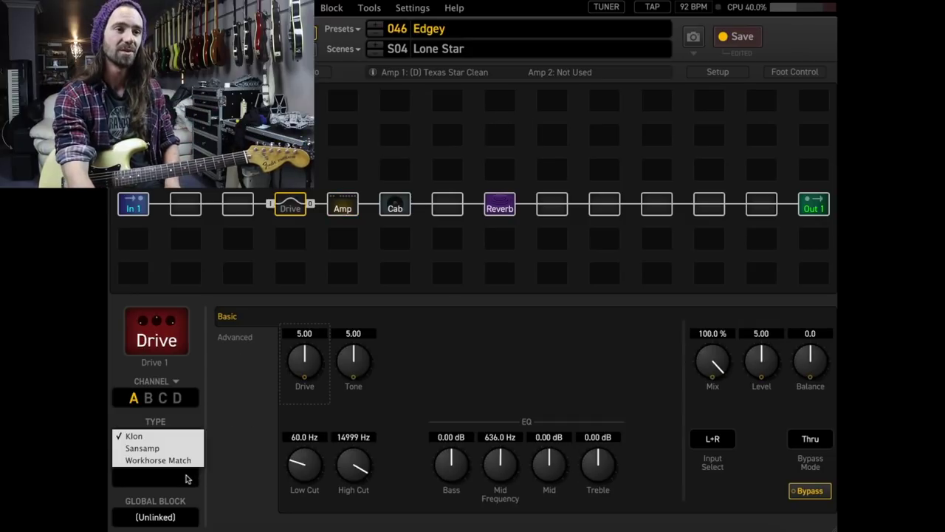
click(175, 435)
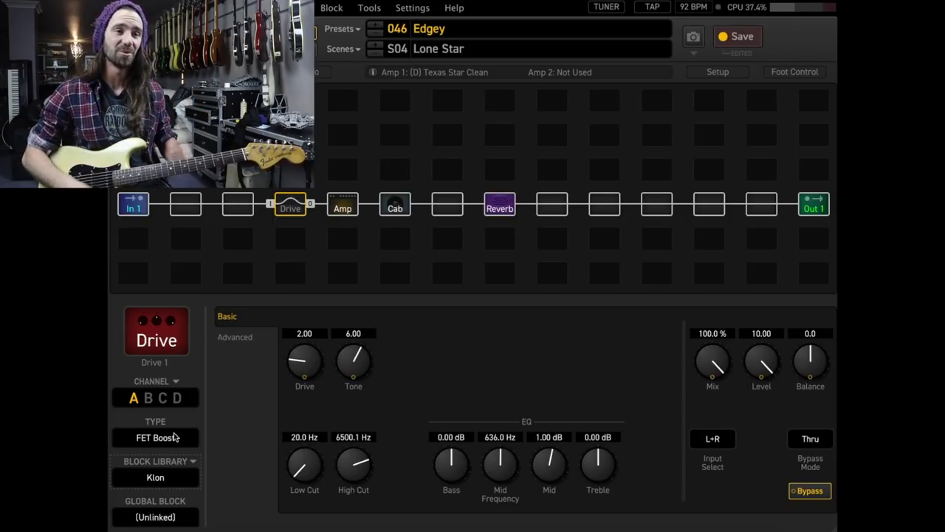
Engage the FET Boost, set Drive 3.15 and Tone 7.49, then bypass it.
click(293, 200)
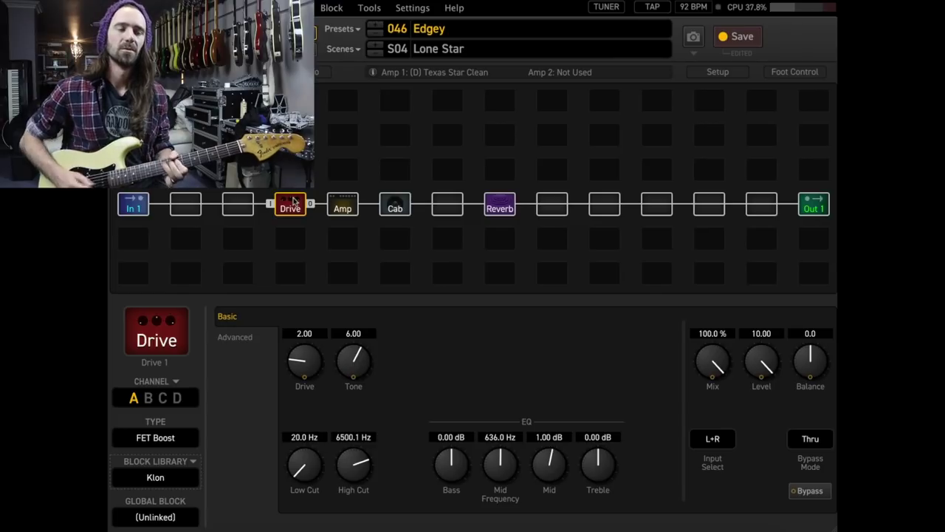
drag(305, 369, 365, 325)
click(359, 340)
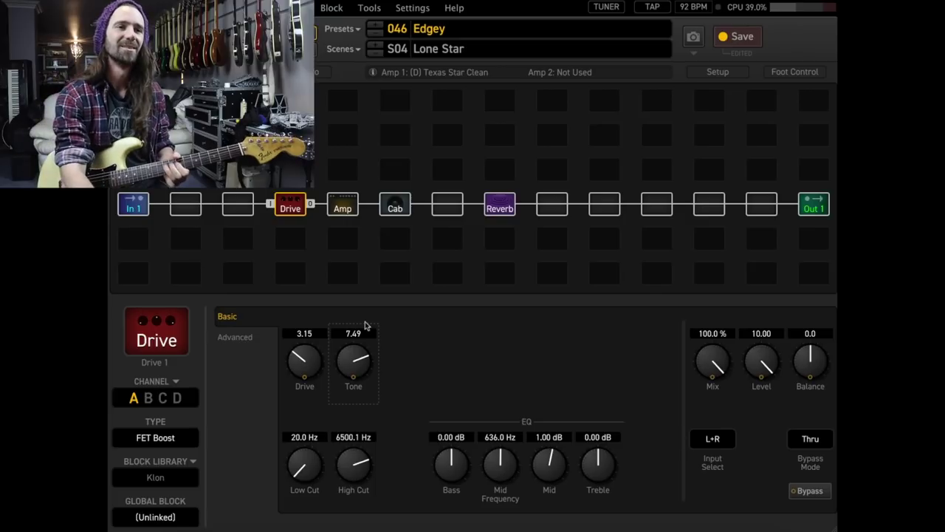
double_click(285, 205)
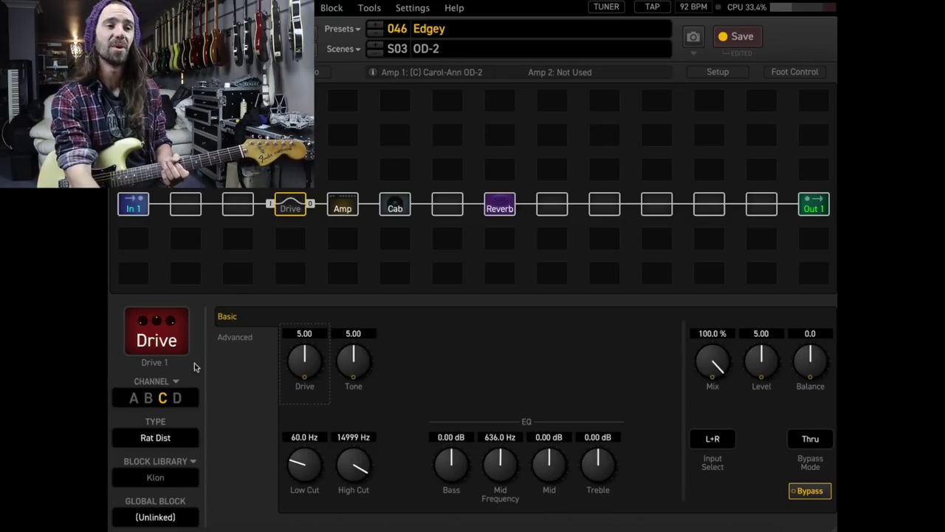
Switch the OD-2 scene's Drive 1 to channel A's FET Boost and engage it.
click(134, 398)
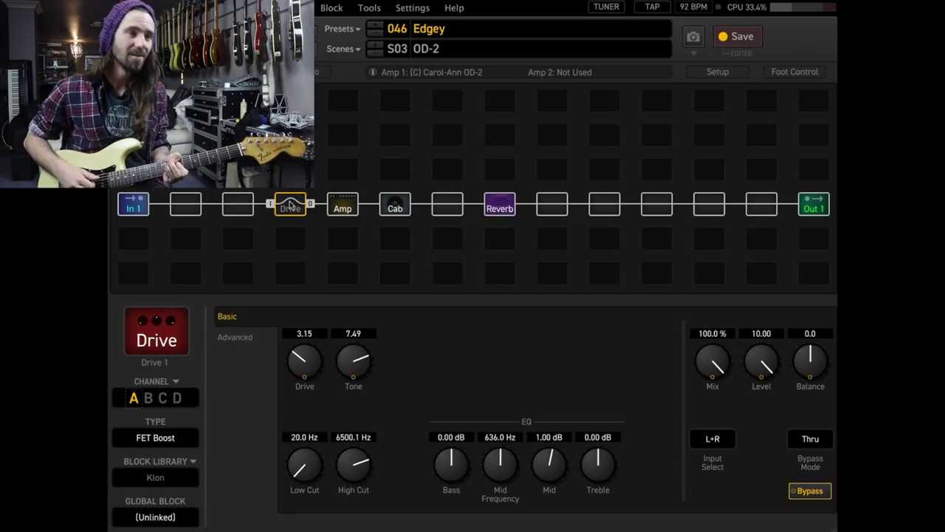
click(290, 206)
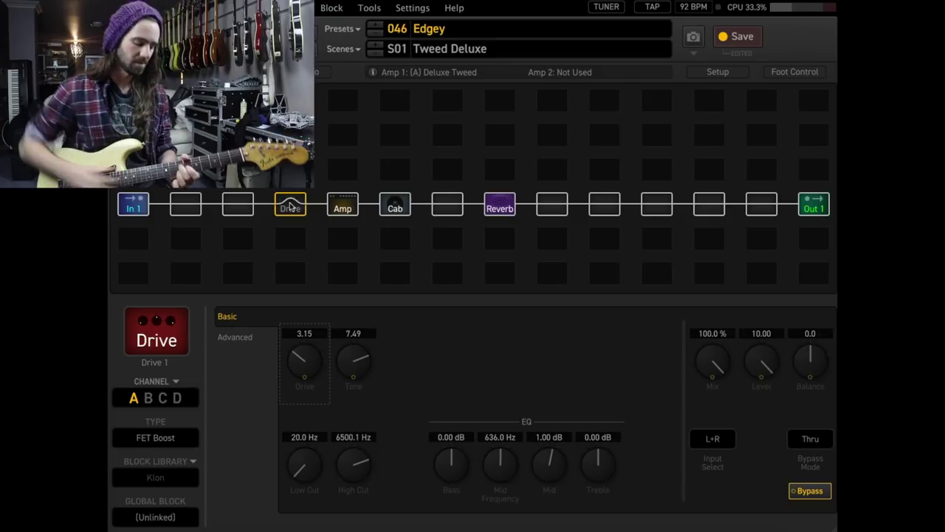
click(291, 208)
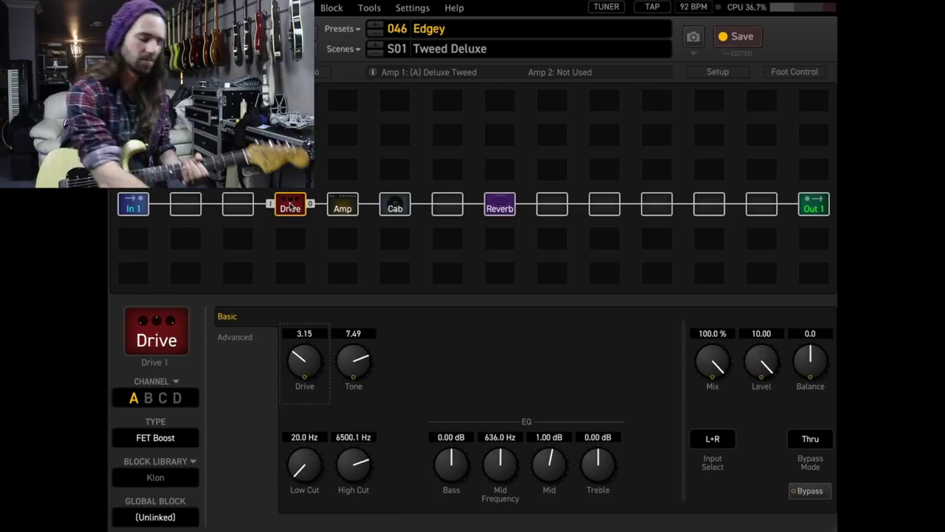
click(290, 207)
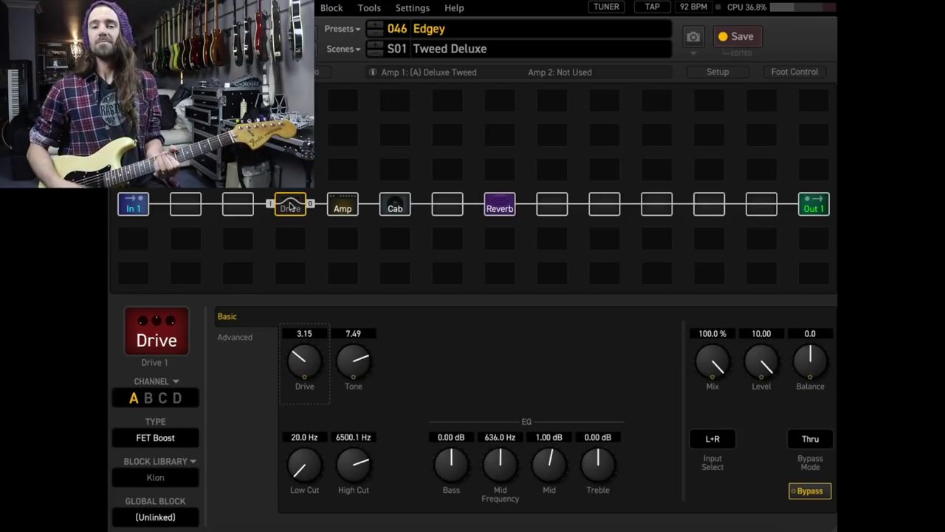